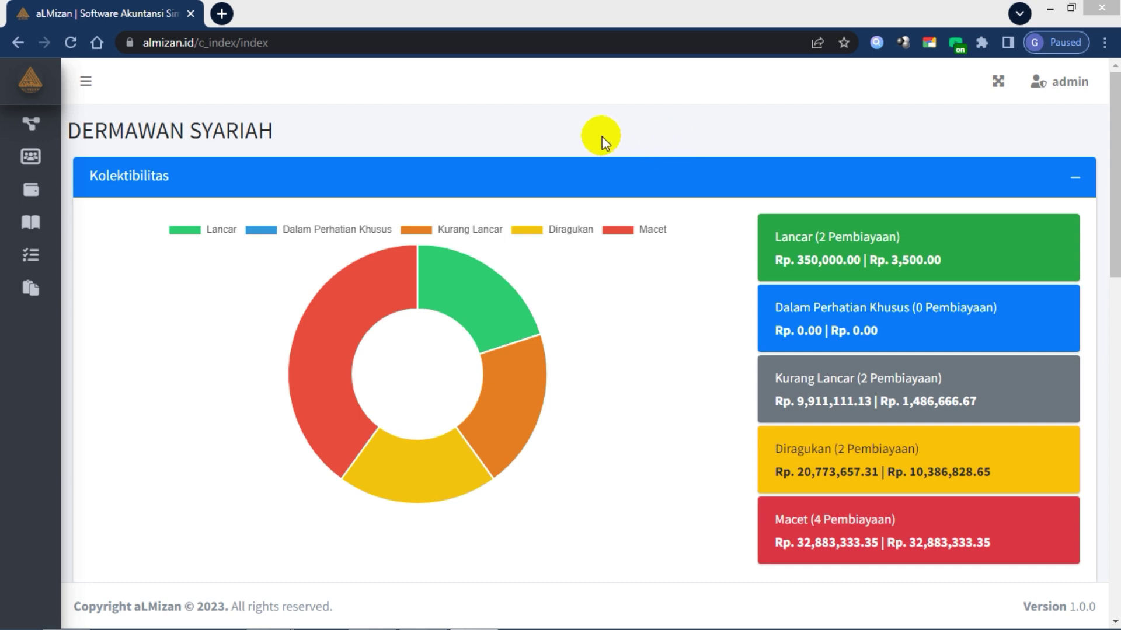
Step: Expand the sidebar and its Pengaturan section
{"action": "left_click", "coordinate": [86, 82]}
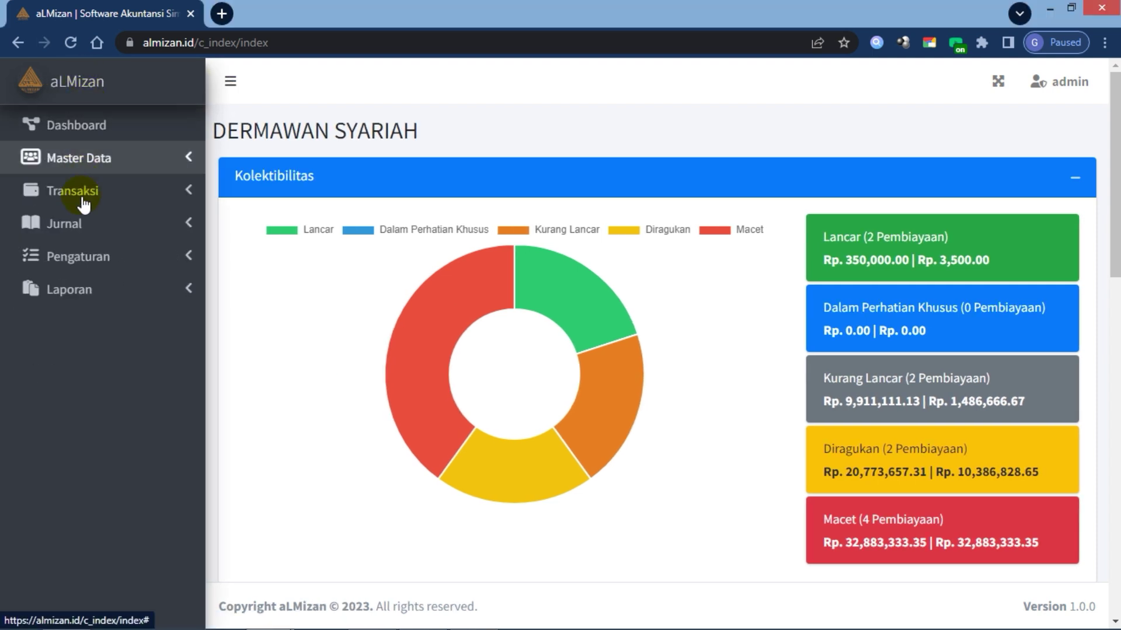
{"action": "left_click", "coordinate": [93, 262]}
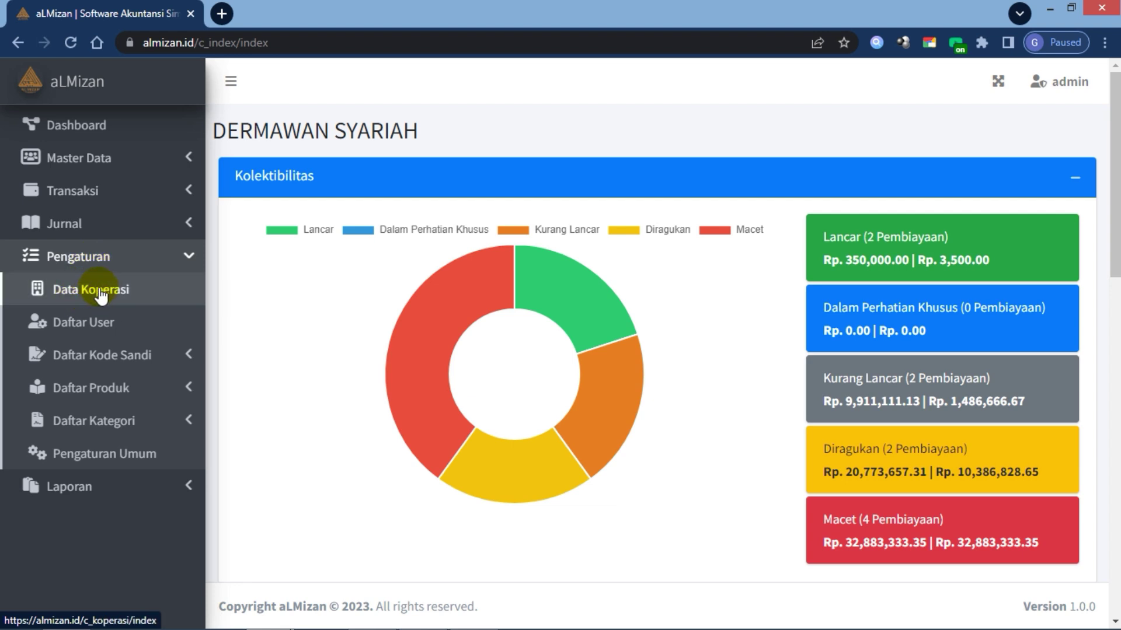
Step: Open Pengaturan > Data Koperasi and go through the Nama Koperasi and Badan Hukum fields
{"action": "left_click", "coordinate": [99, 290]}
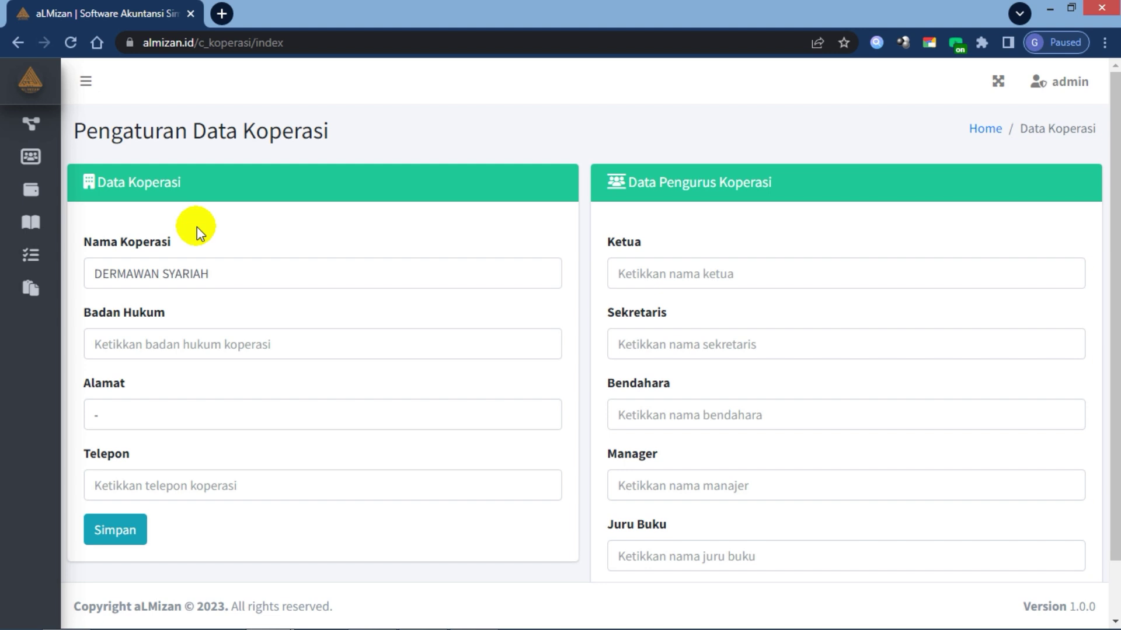
{"action": "left_click", "coordinate": [238, 272]}
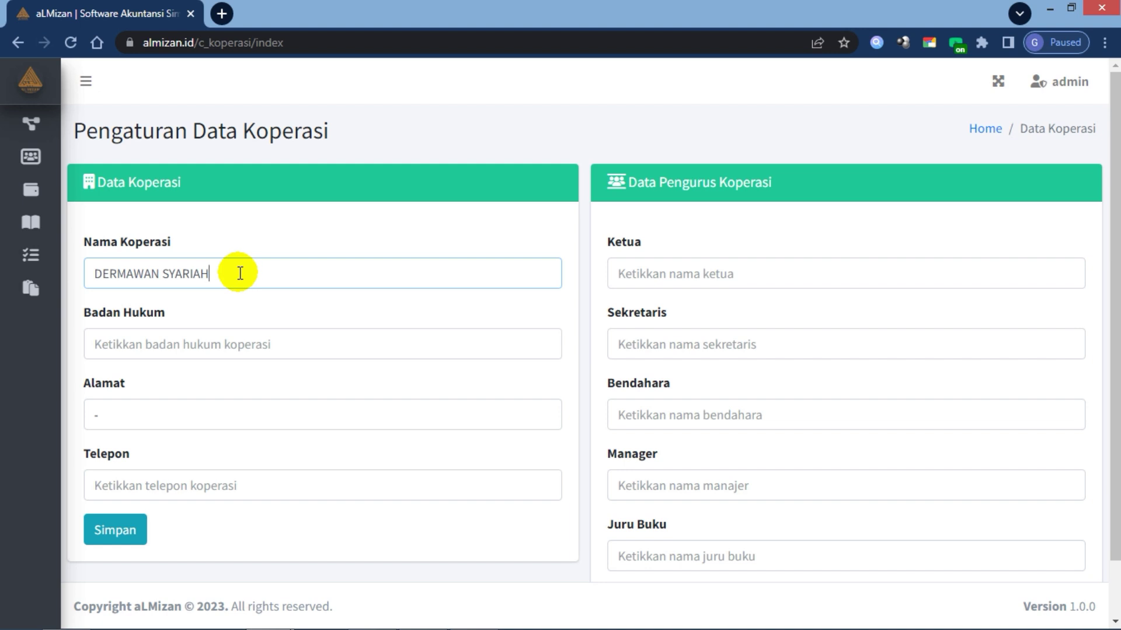
{"action": "left_click", "coordinate": [201, 343]}
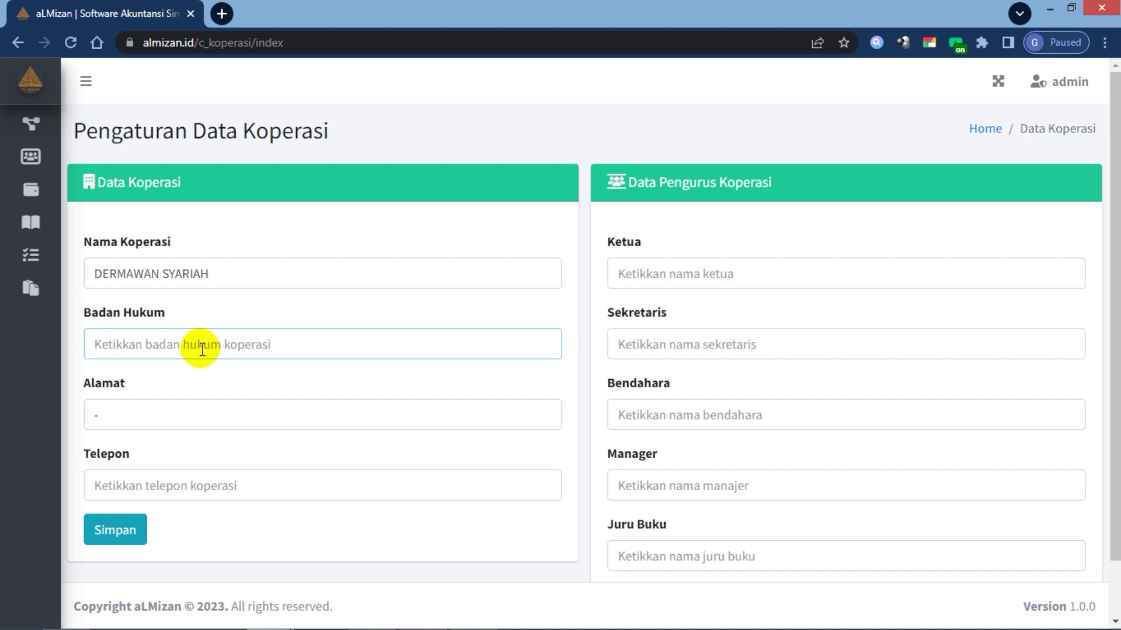
Step: Replace the Alamat dash with the street address and enter the Telepon number
{"action": "left_click", "coordinate": [172, 422]}
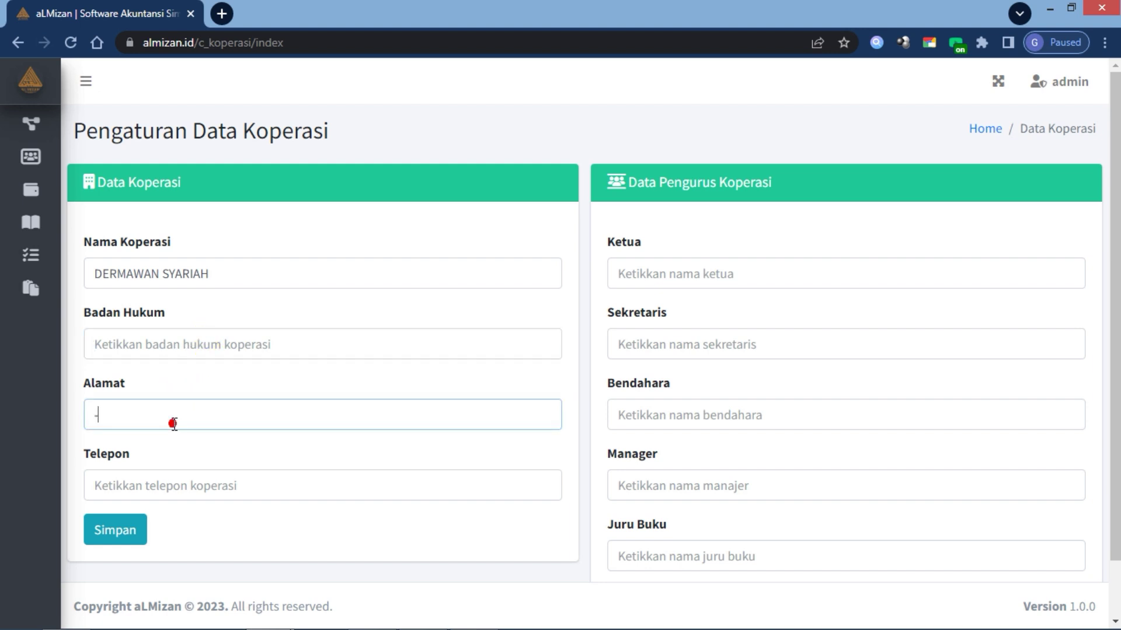
{"action": "key", "text": "BackSpace"}
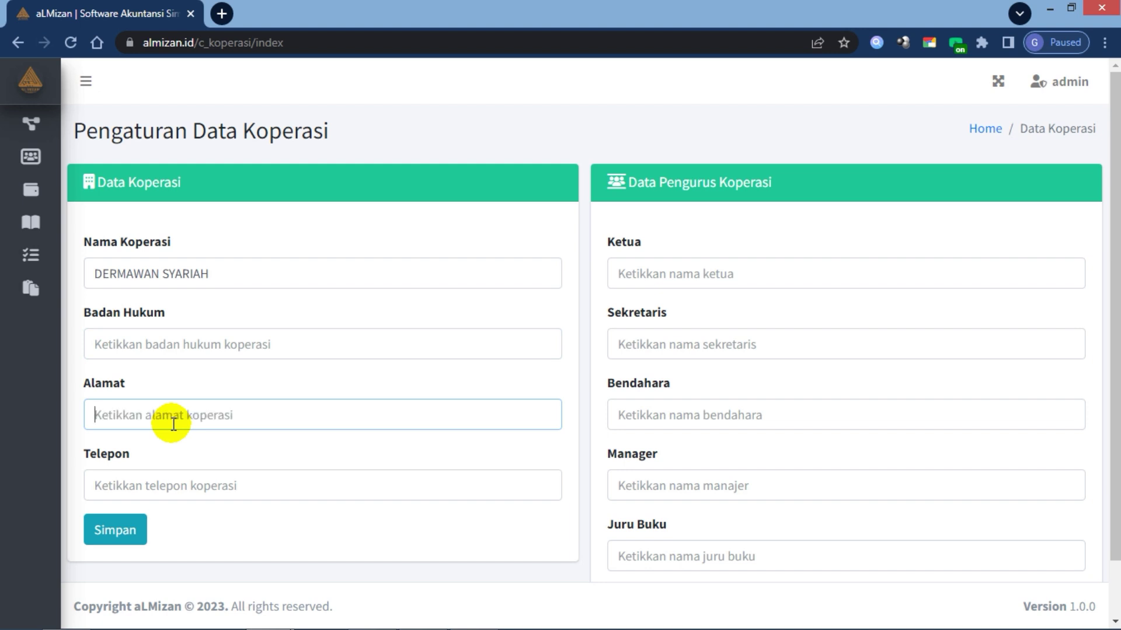
{"action": "type", "text": "JL."}
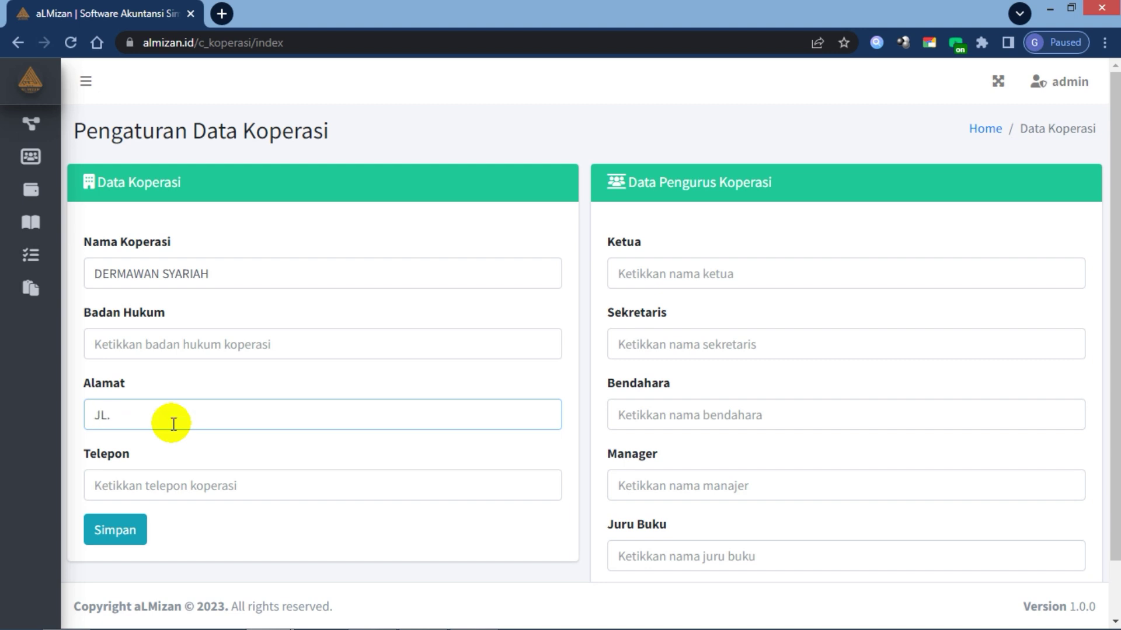
{"action": "type", "text": " Bendungan Sutami"}
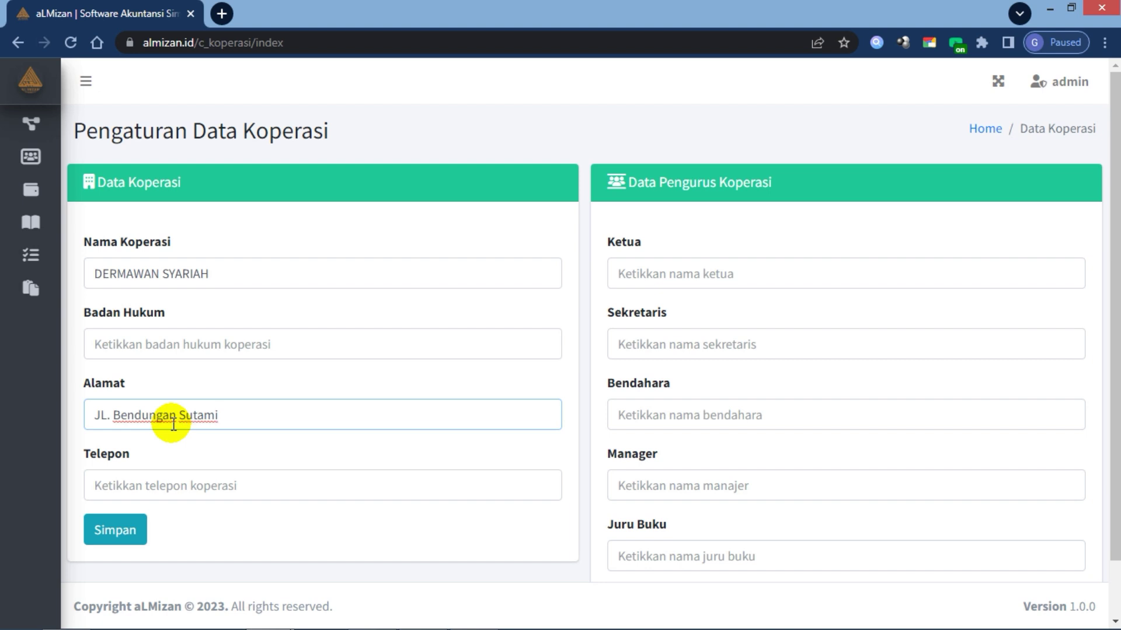
{"action": "left_click", "coordinate": [198, 454]}
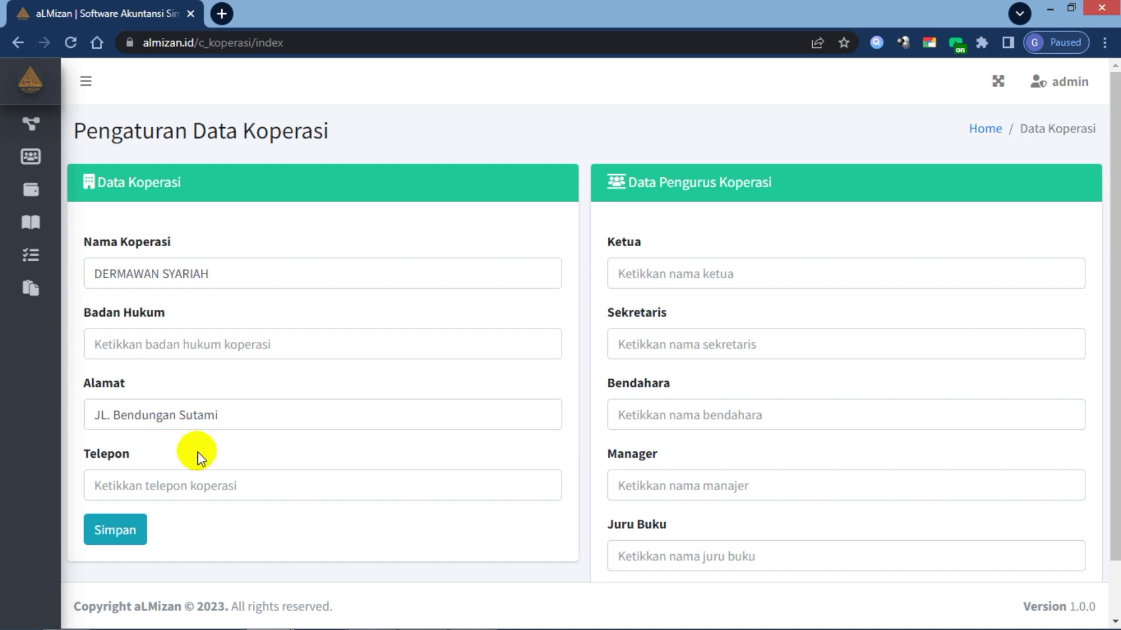
{"action": "left_click", "coordinate": [192, 487]}
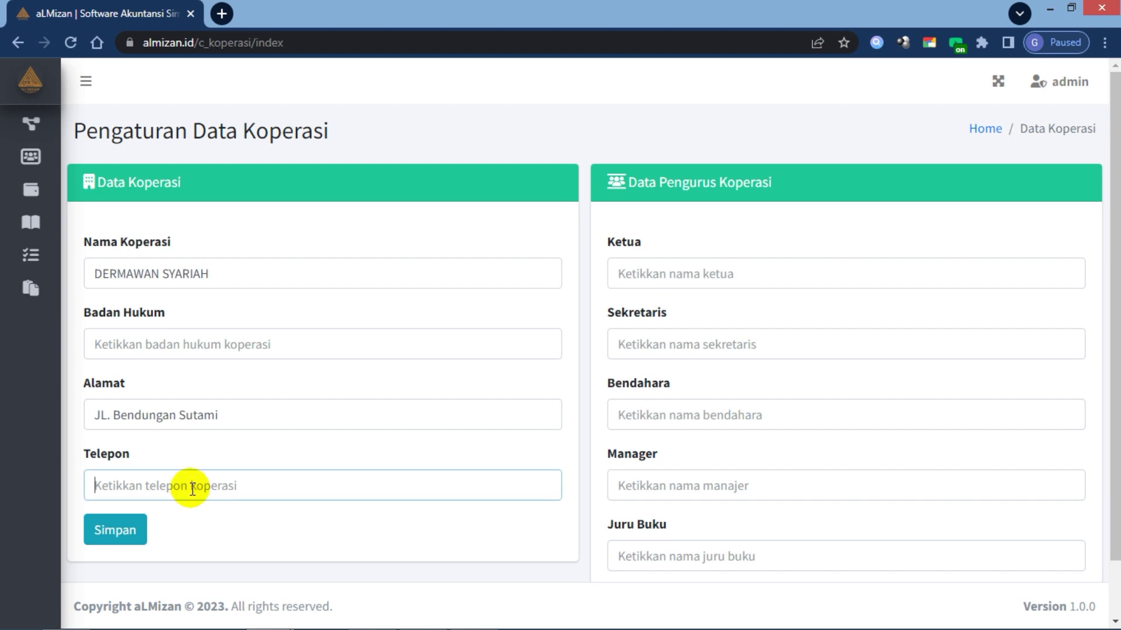
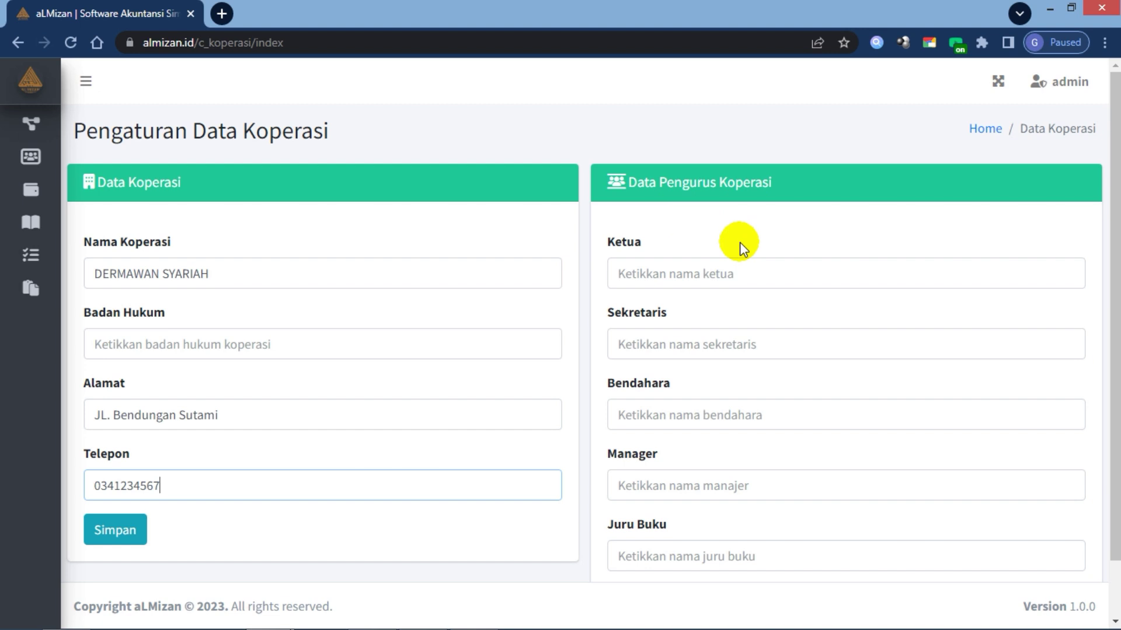
Step: Enter the chairman's, secretary's and treasurer's names in Ketua, Sekretaris and Bendahara
{"action": "scroll", "coordinate": [740, 243], "scroll_direction": "down", "scroll_amount": 2}
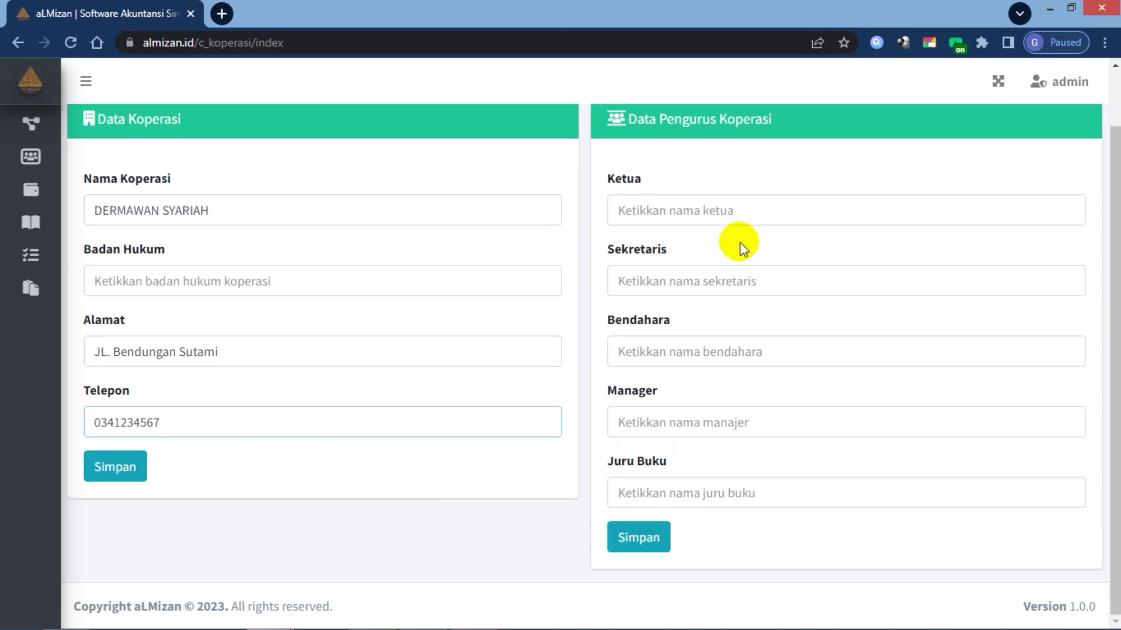
{"action": "left_click", "coordinate": [679, 211]}
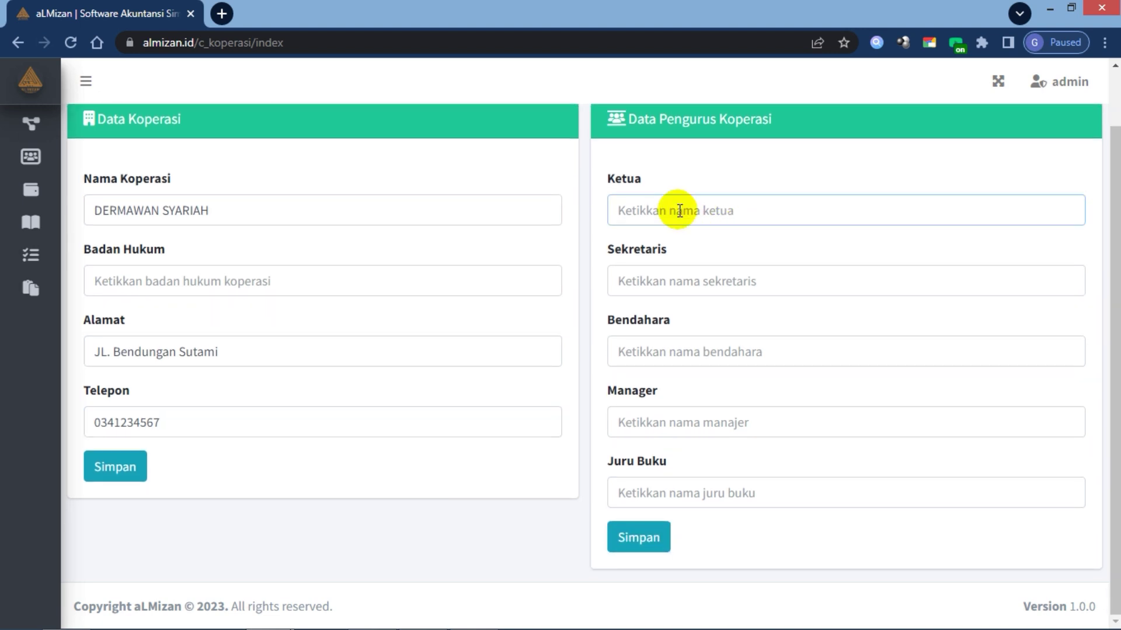
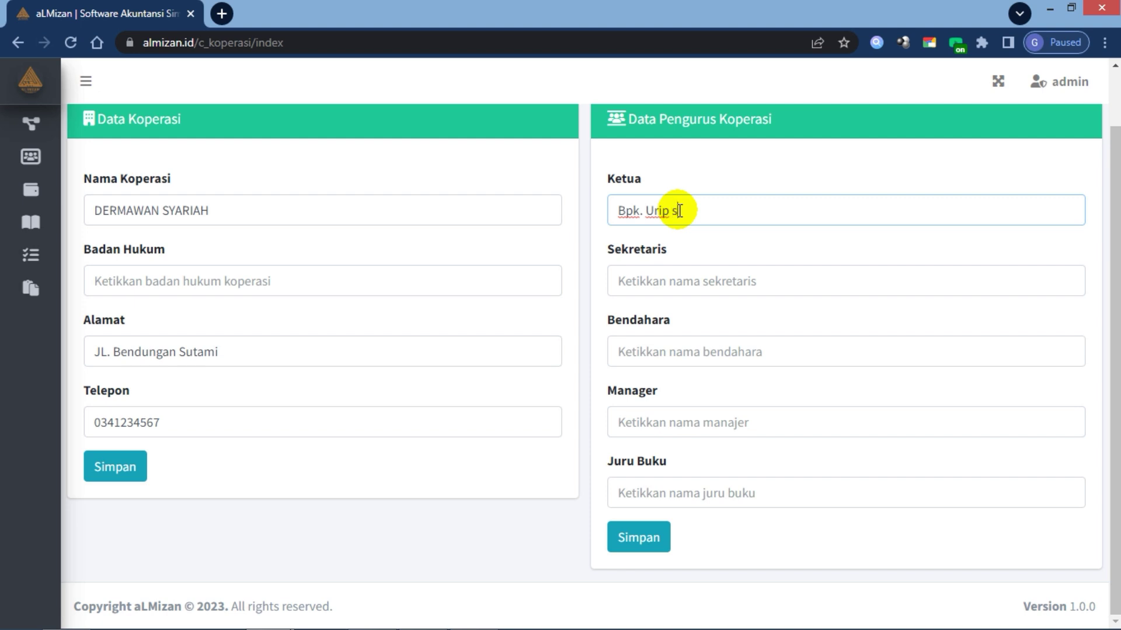
{"action": "left_click", "coordinate": [688, 278]}
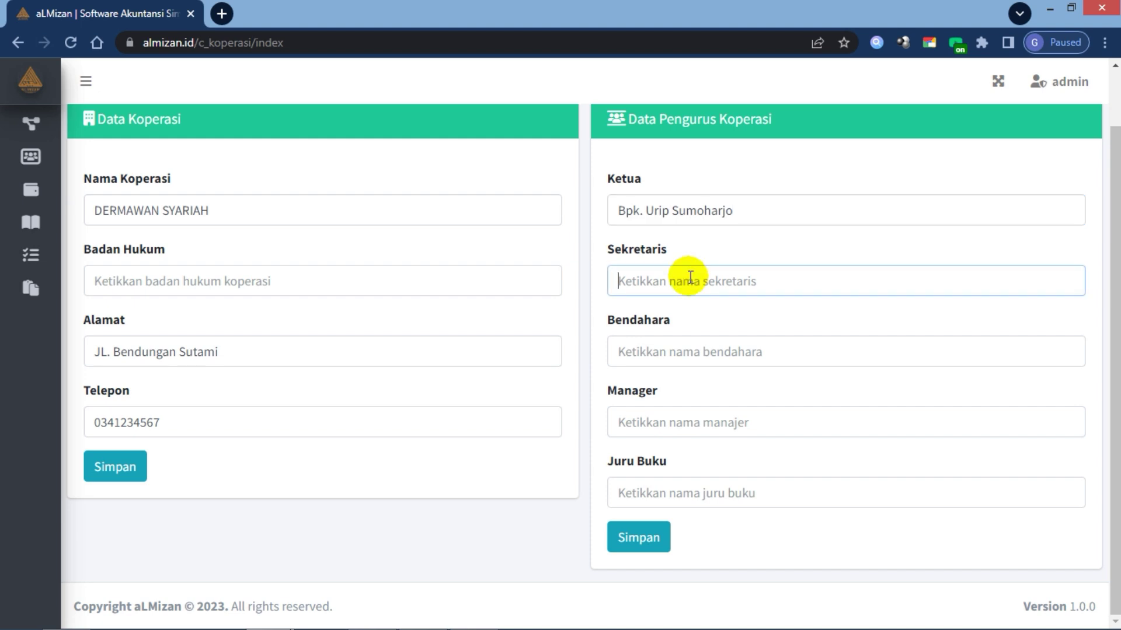
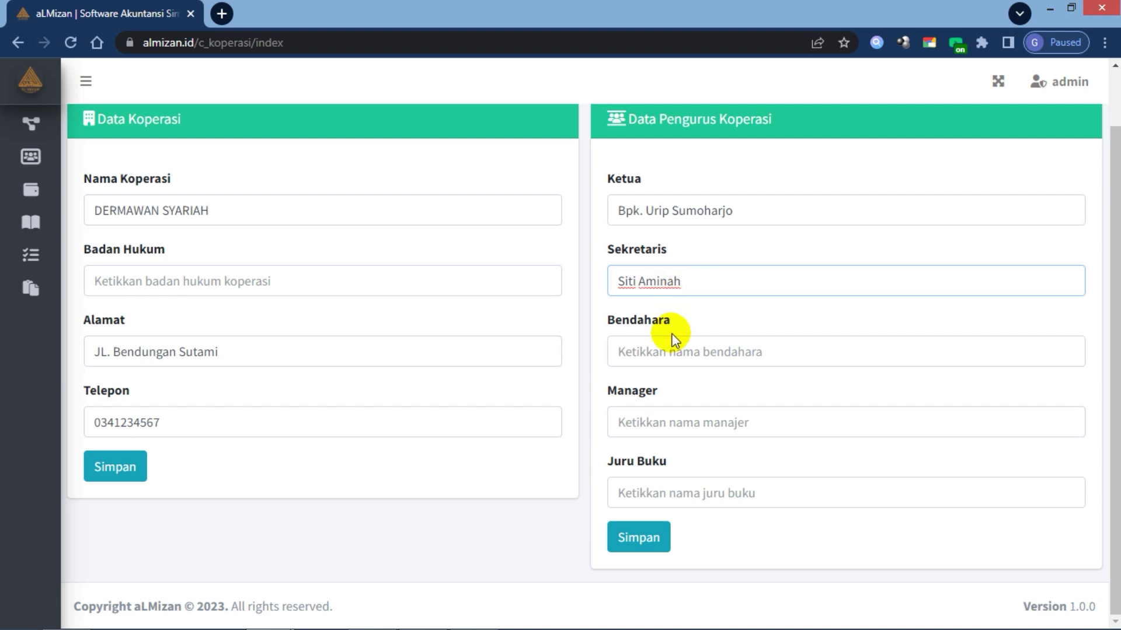
{"action": "left_click", "coordinate": [671, 349]}
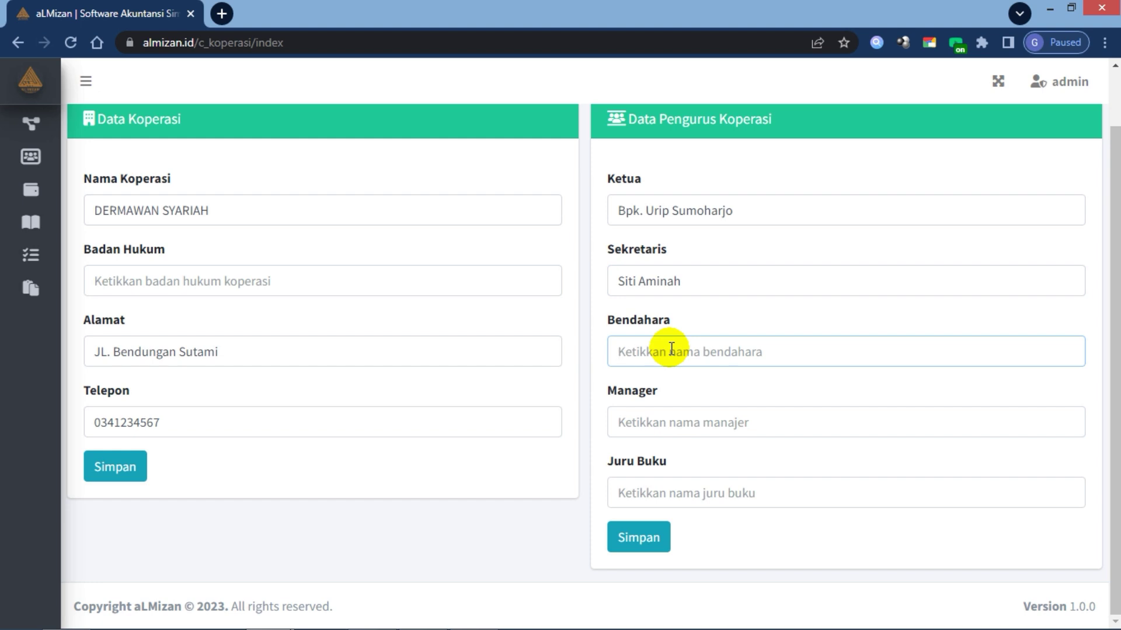
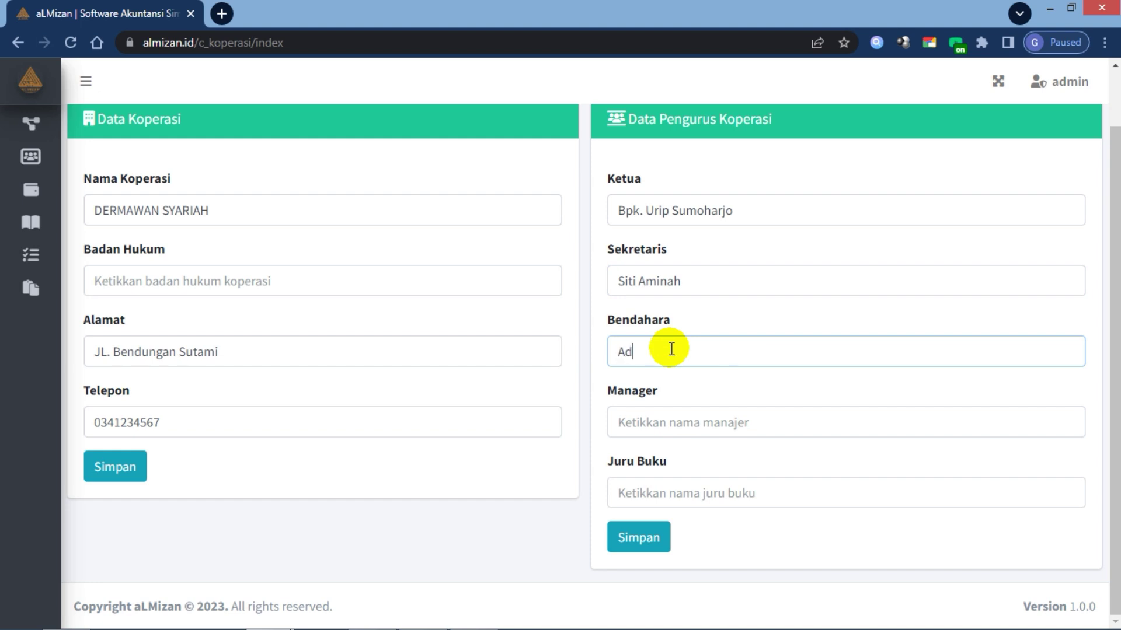
{"action": "left_click", "coordinate": [684, 387]}
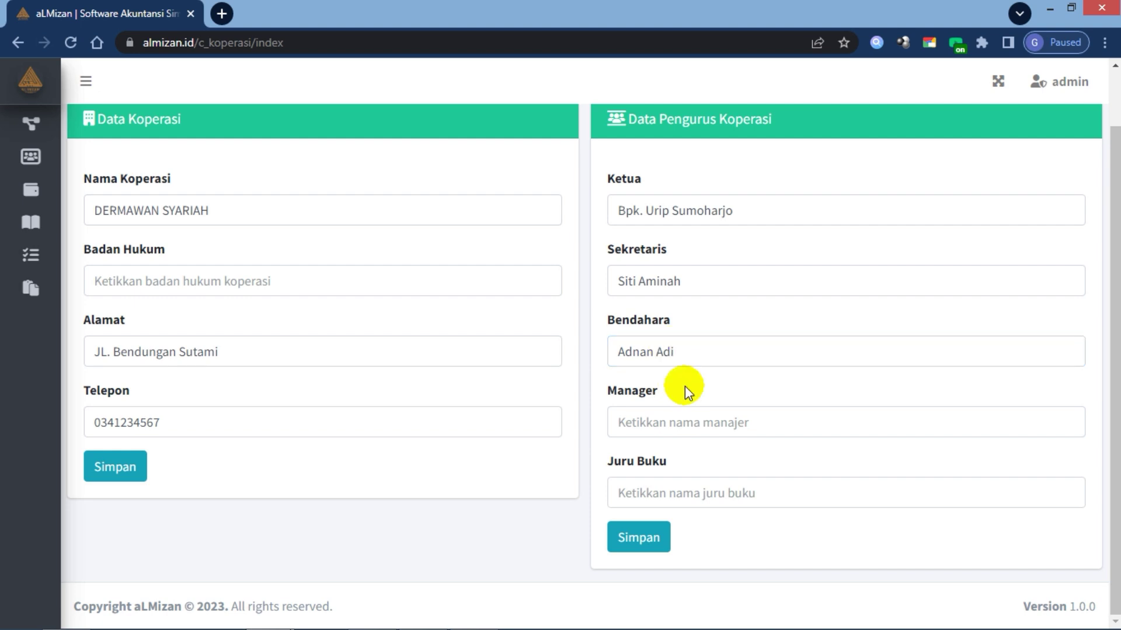
Step: Enter the Manager and Juru Buku names, then save the board data and Data Koperasi
{"action": "left_click", "coordinate": [664, 421]}
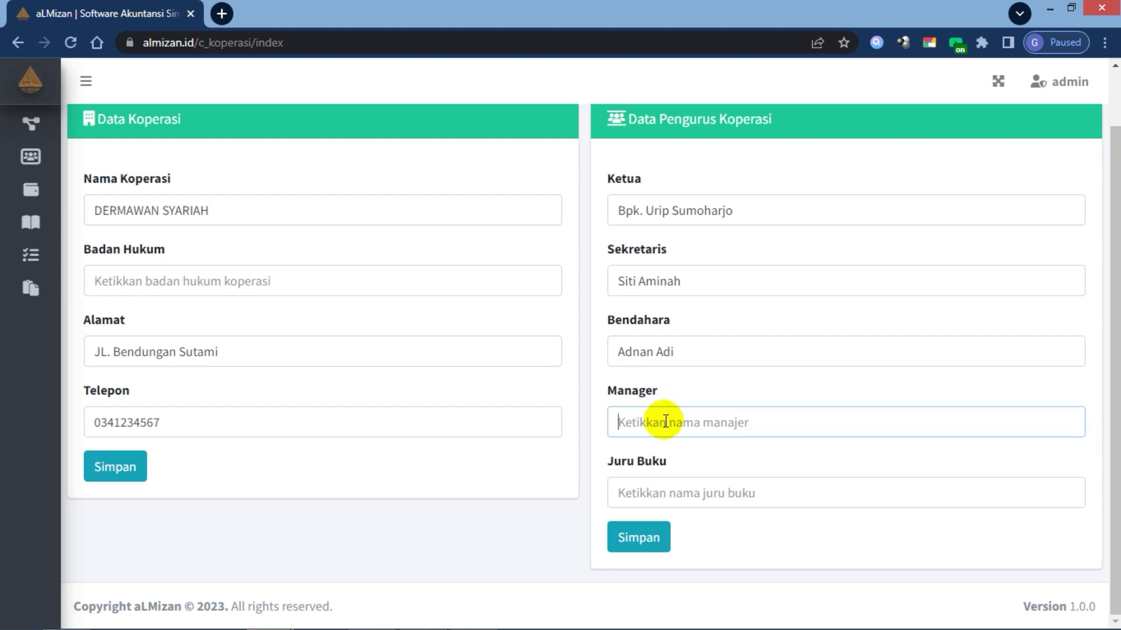
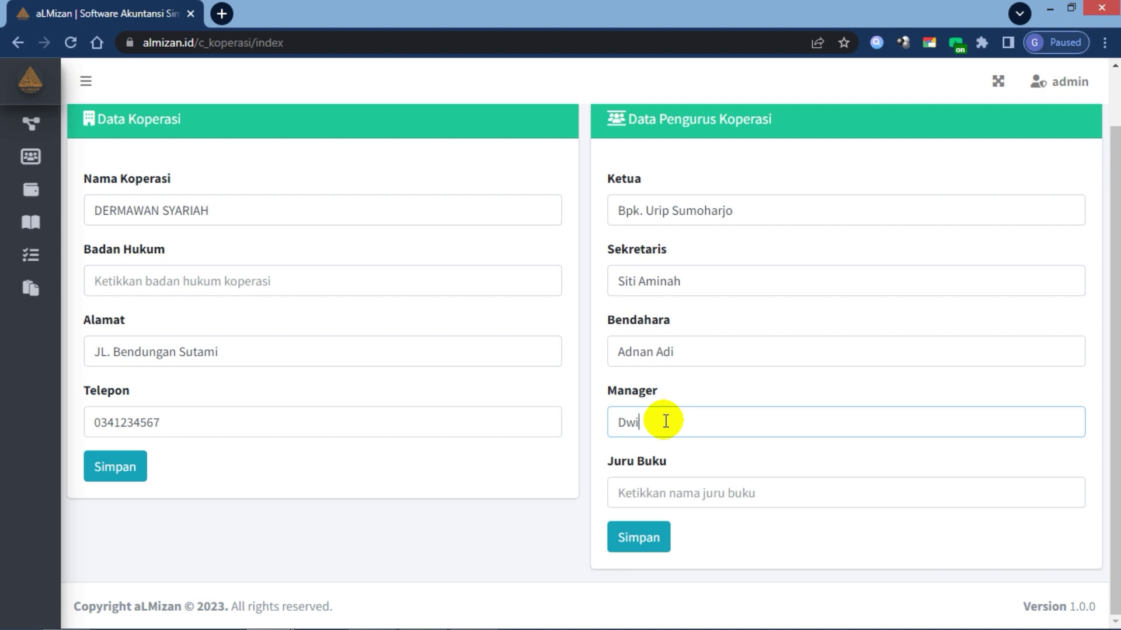
{"action": "left_click", "coordinate": [665, 493]}
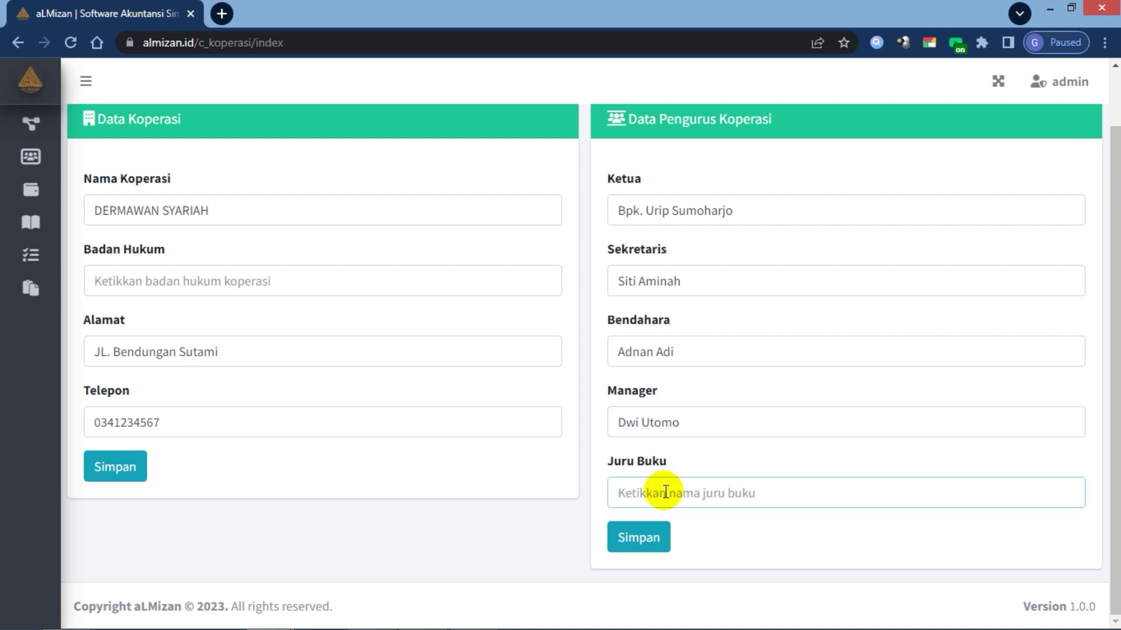
{"action": "type", "text": "s"}
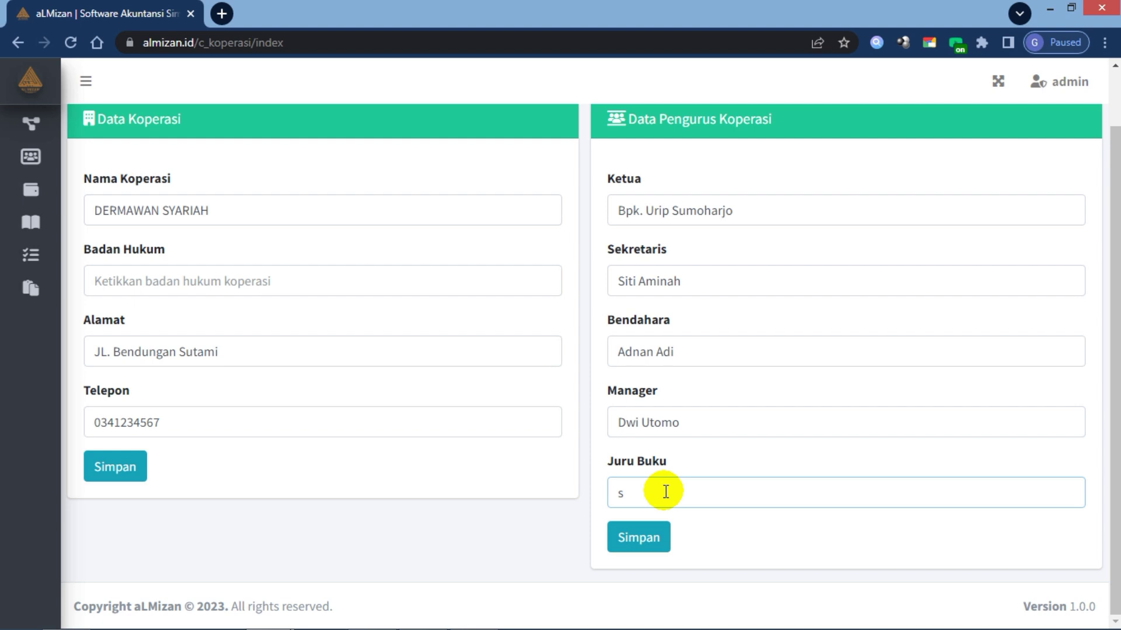
{"action": "key", "text": "BackSpace"}
{"action": "left_click", "coordinate": [715, 524]}
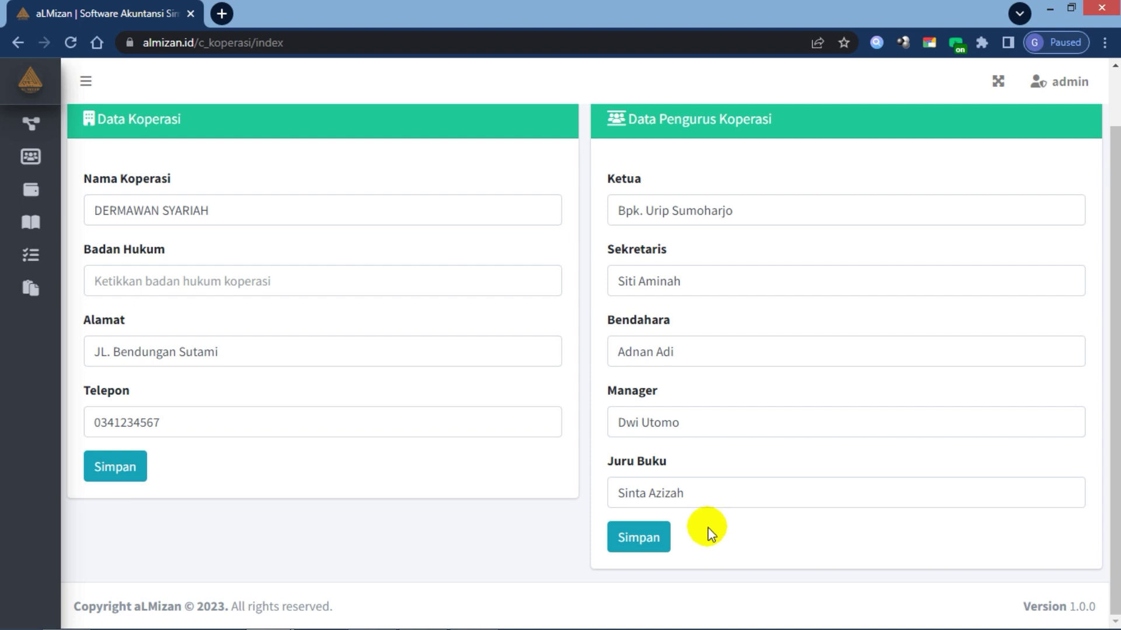
{"action": "left_click", "coordinate": [643, 542]}
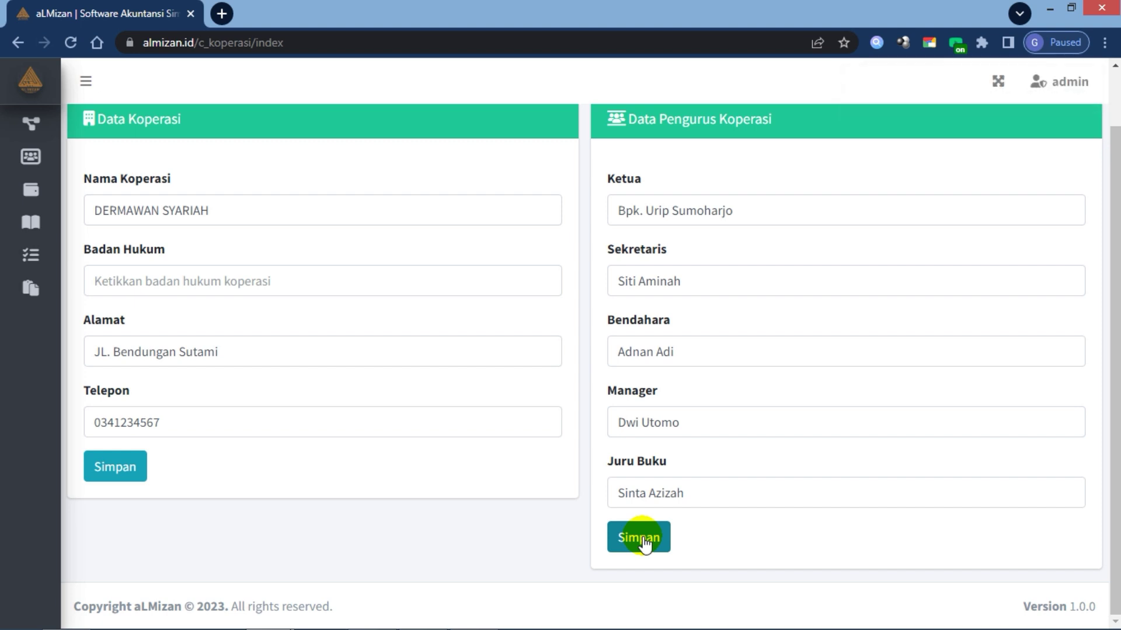
{"action": "left_click", "coordinate": [120, 470]}
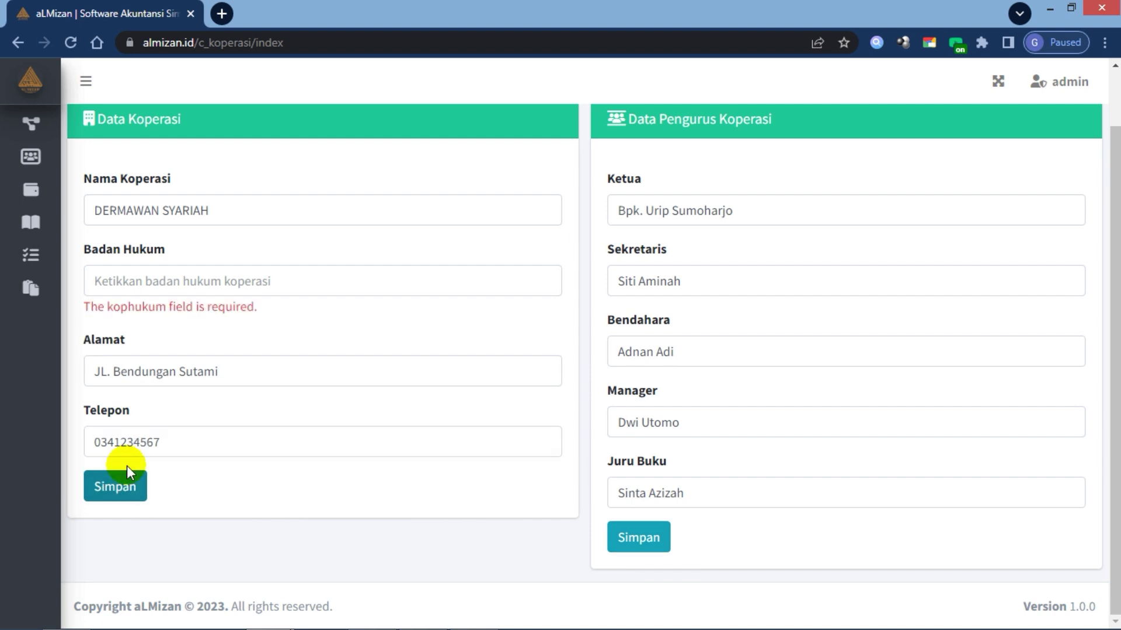
Step: Enter 'Koperasi' as Badan Hukum and save the Data Koperasi form again
{"action": "left_click", "coordinate": [165, 276]}
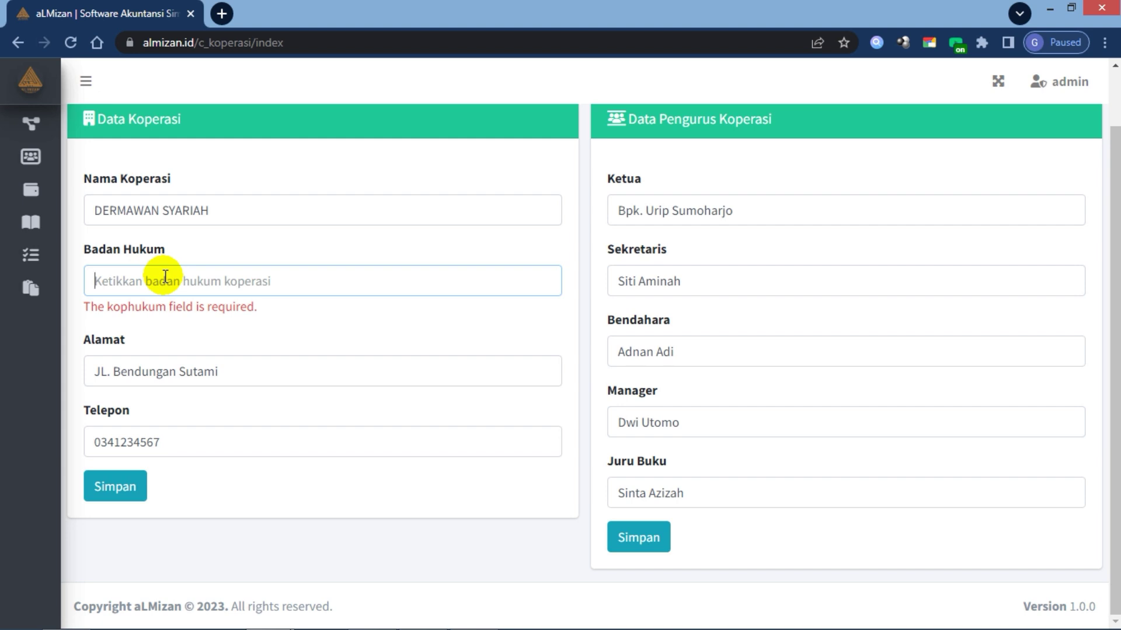
{"action": "type", "text": "Koperasi"}
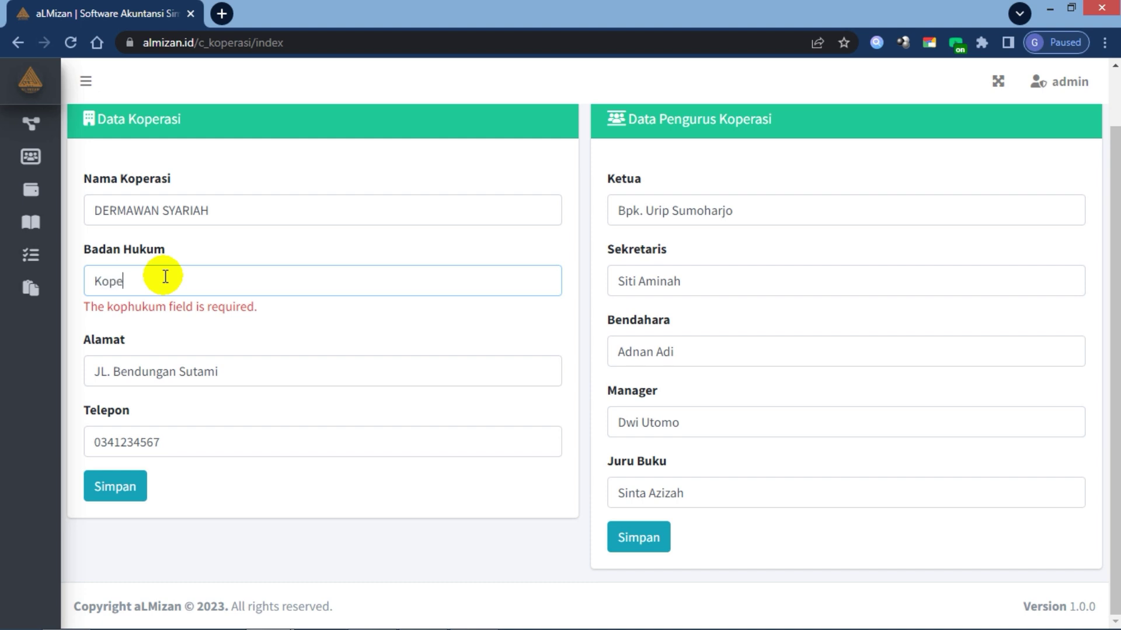
{"action": "left_click", "coordinate": [306, 325]}
{"action": "left_click", "coordinate": [96, 482]}
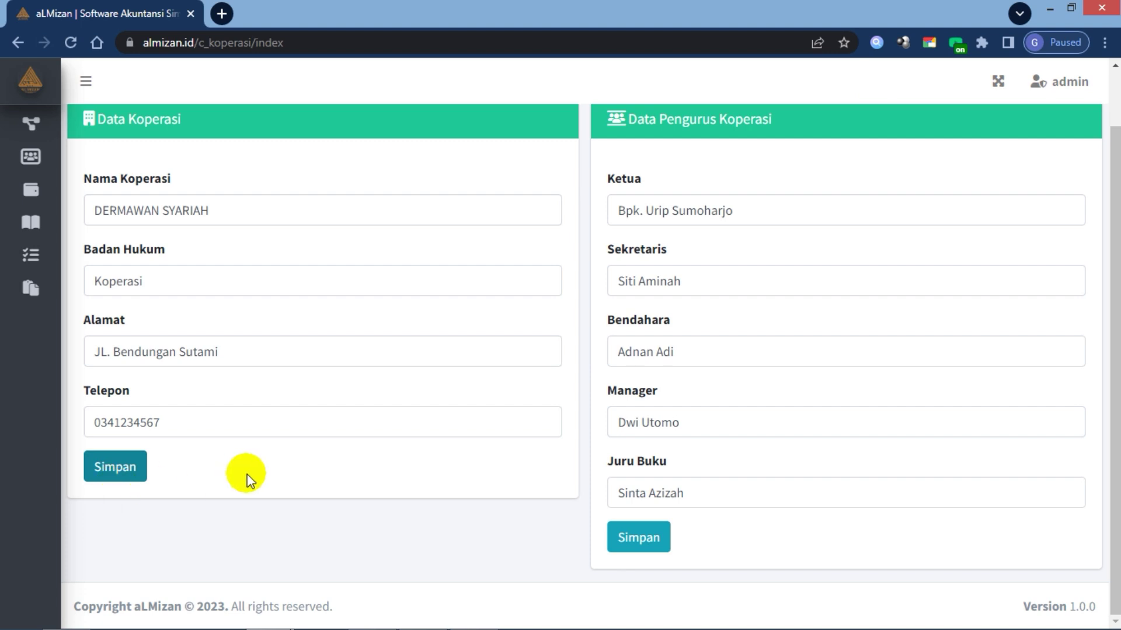
{"action": "scroll", "coordinate": [245, 476], "scroll_direction": "up", "scroll_amount": 1}
{"action": "scroll", "coordinate": [248, 474], "scroll_direction": "down", "scroll_amount": 1}
{"action": "scroll", "coordinate": [248, 474], "scroll_direction": "up", "scroll_amount": 1}
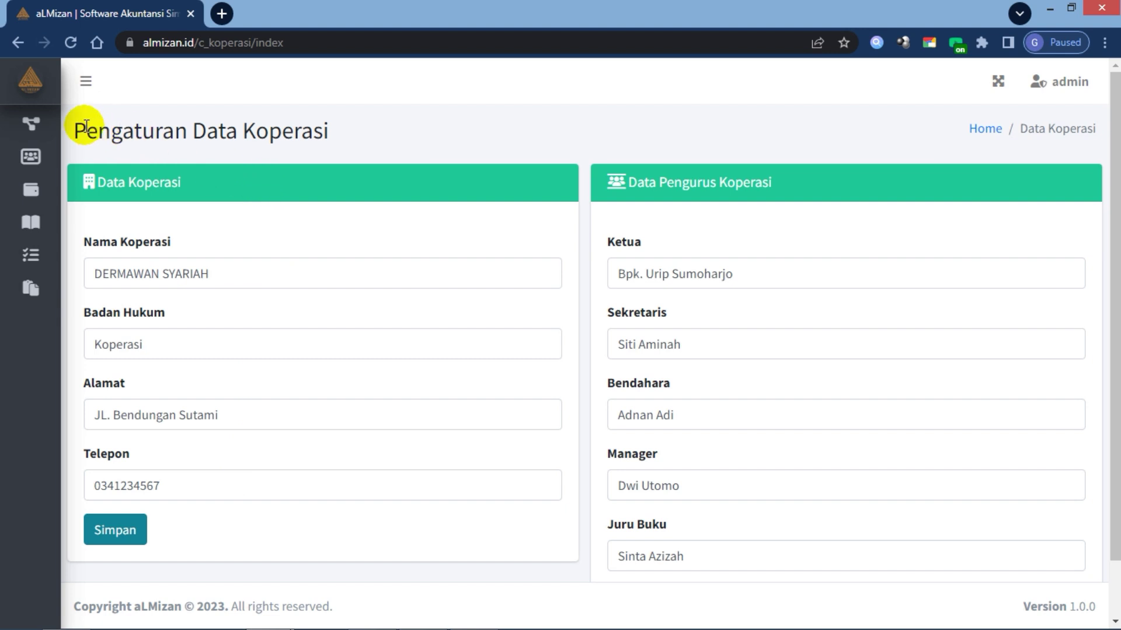
Step: Open Pengaturan > Daftar User to list the admin and support accounts
{"action": "mouse_move", "coordinate": [32, 124]}
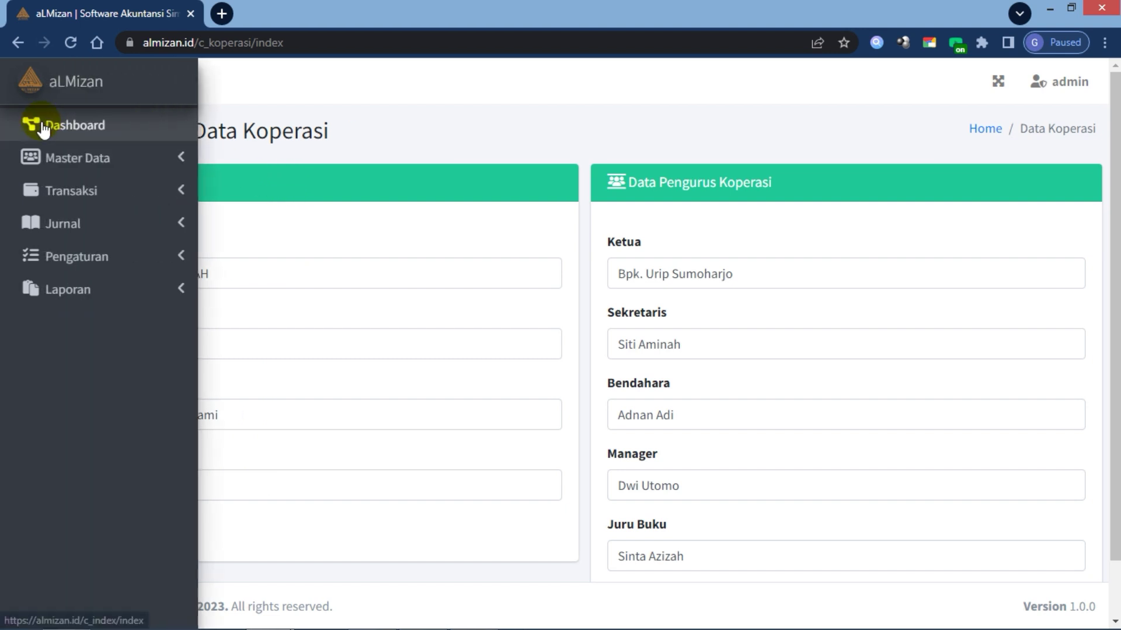
{"action": "left_click", "coordinate": [63, 262]}
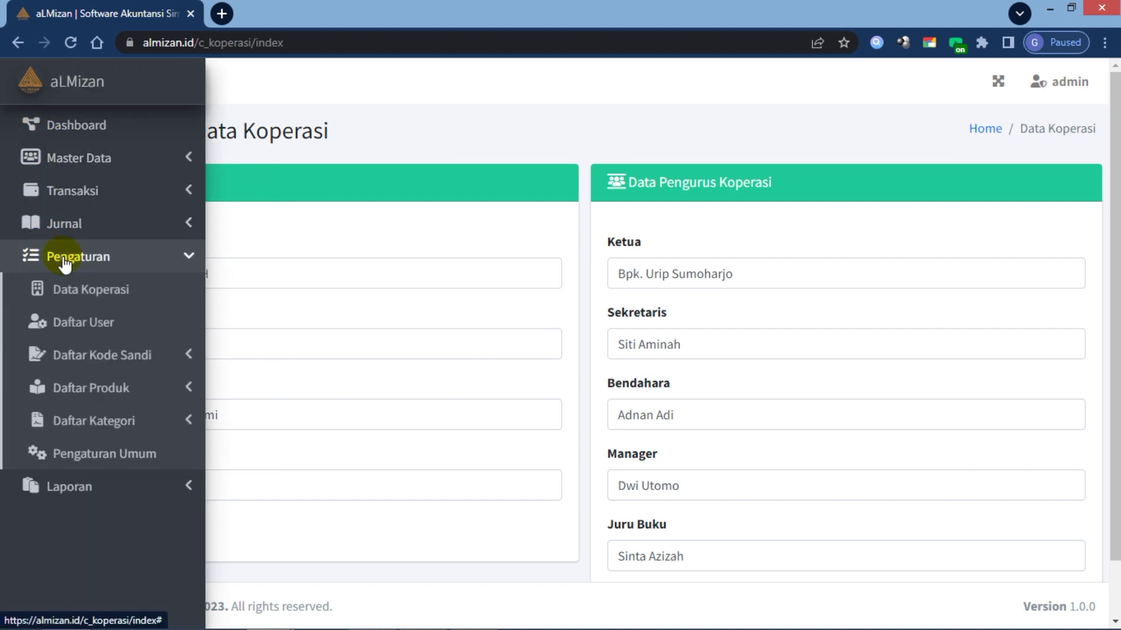
{"action": "left_click", "coordinate": [82, 324]}
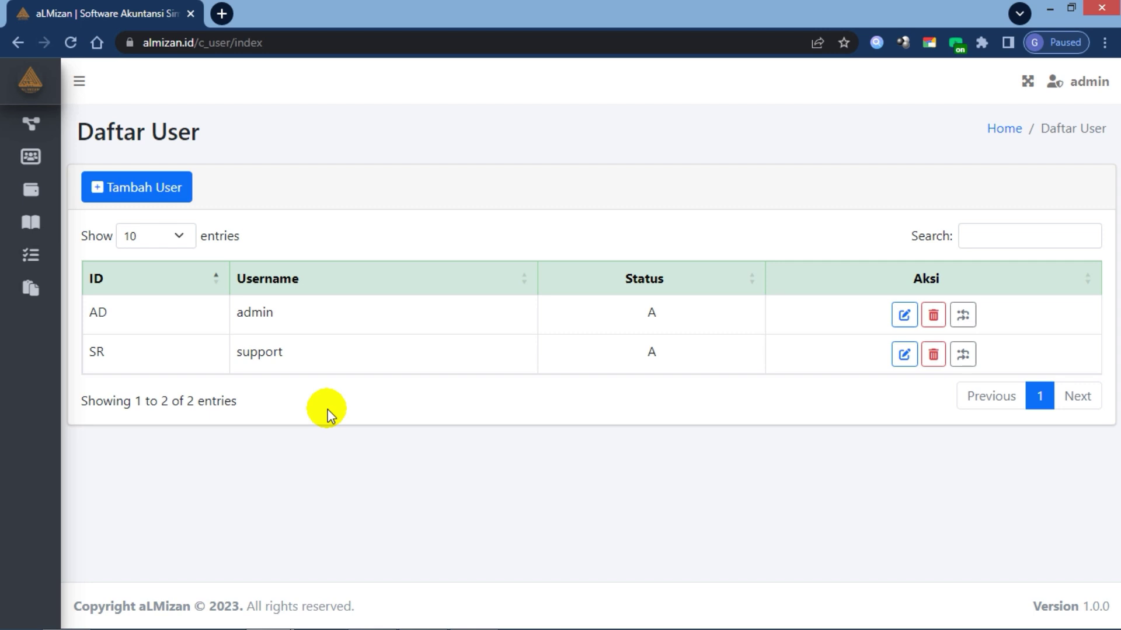
Step: Add a new user with username Pengurus1, a password, and initial PG1
{"action": "left_click", "coordinate": [145, 195]}
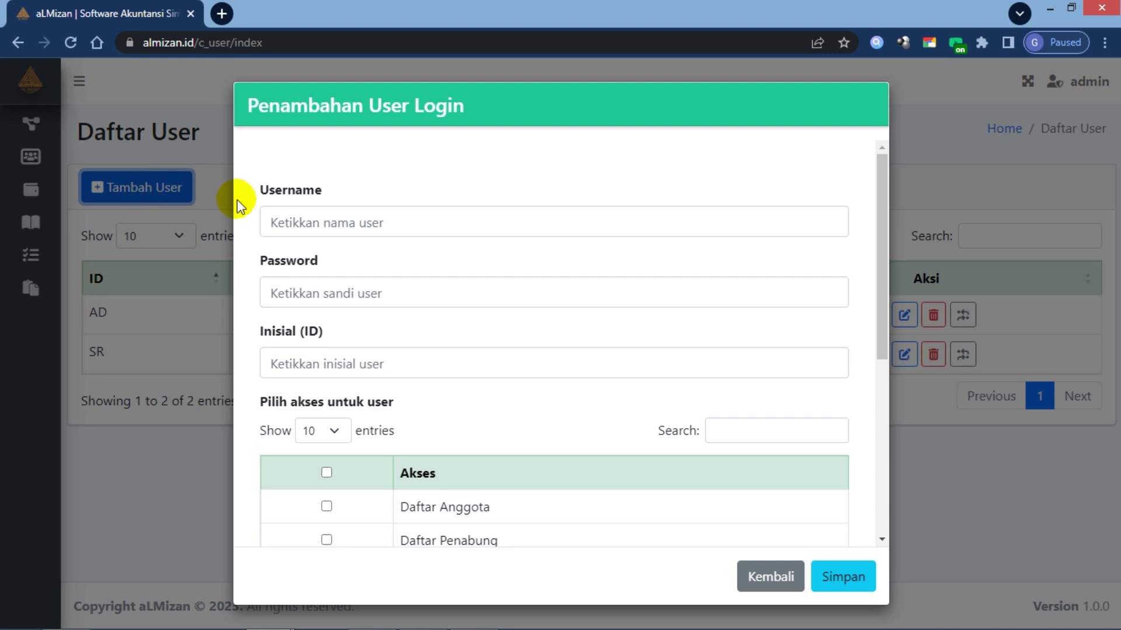
{"action": "left_click", "coordinate": [292, 222]}
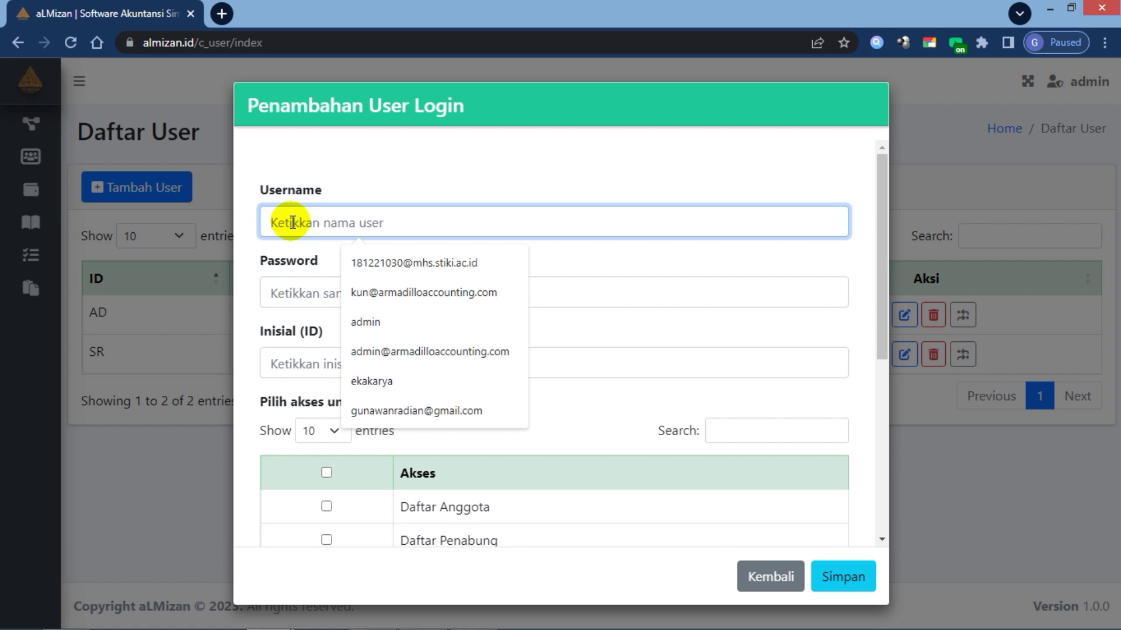
{"action": "type", "text": "P"}
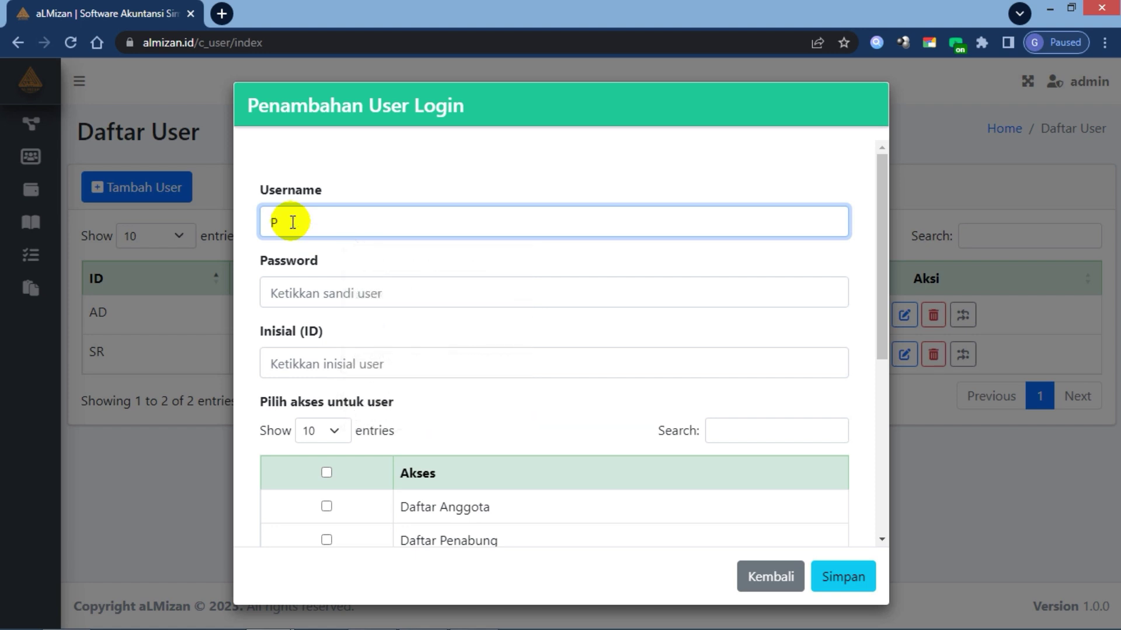
{"action": "type", "text": "engurus 1"}
{"action": "key", "text": "BackSpace"}
{"action": "left_click", "coordinate": [319, 293]}
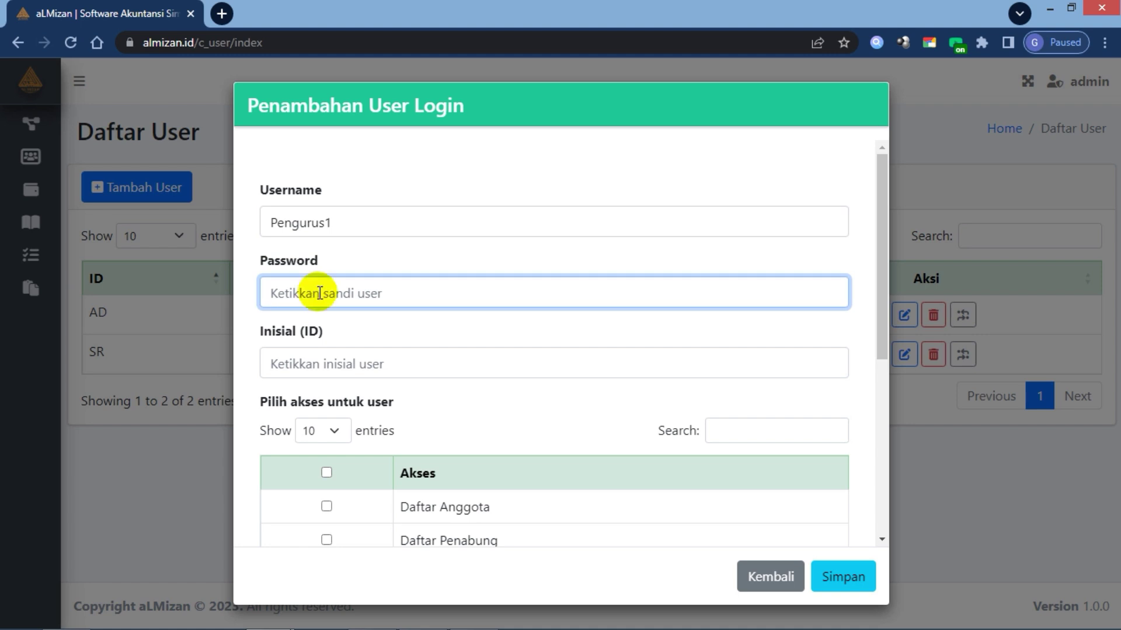
{"action": "type", "text": "123"}
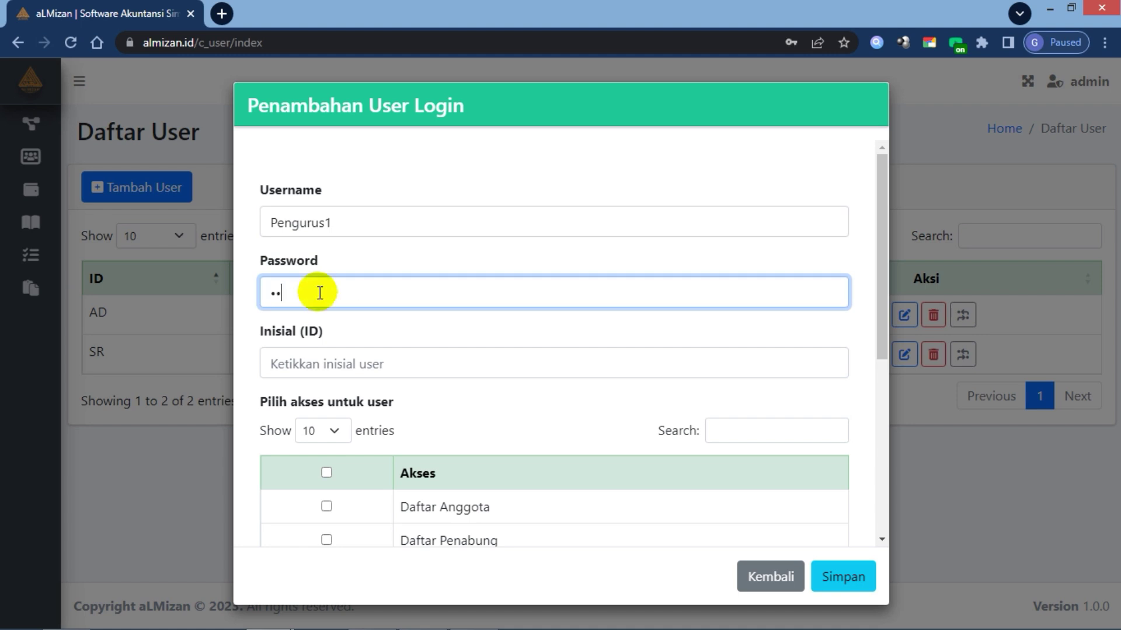
{"action": "left_click", "coordinate": [298, 366]}
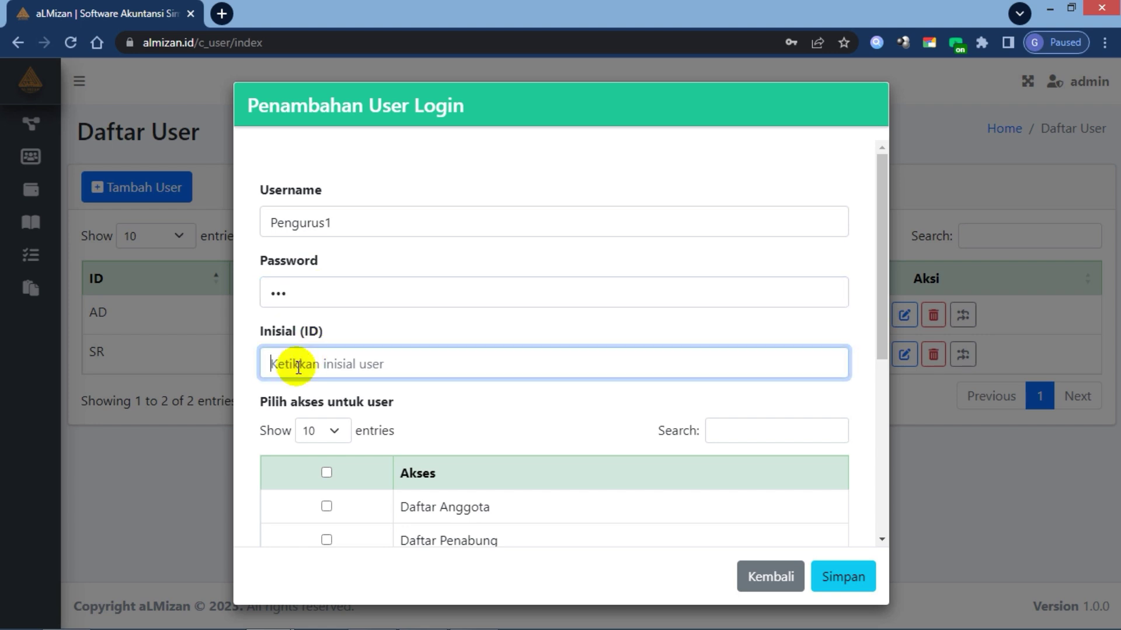
{"action": "type", "text": "PG1"}
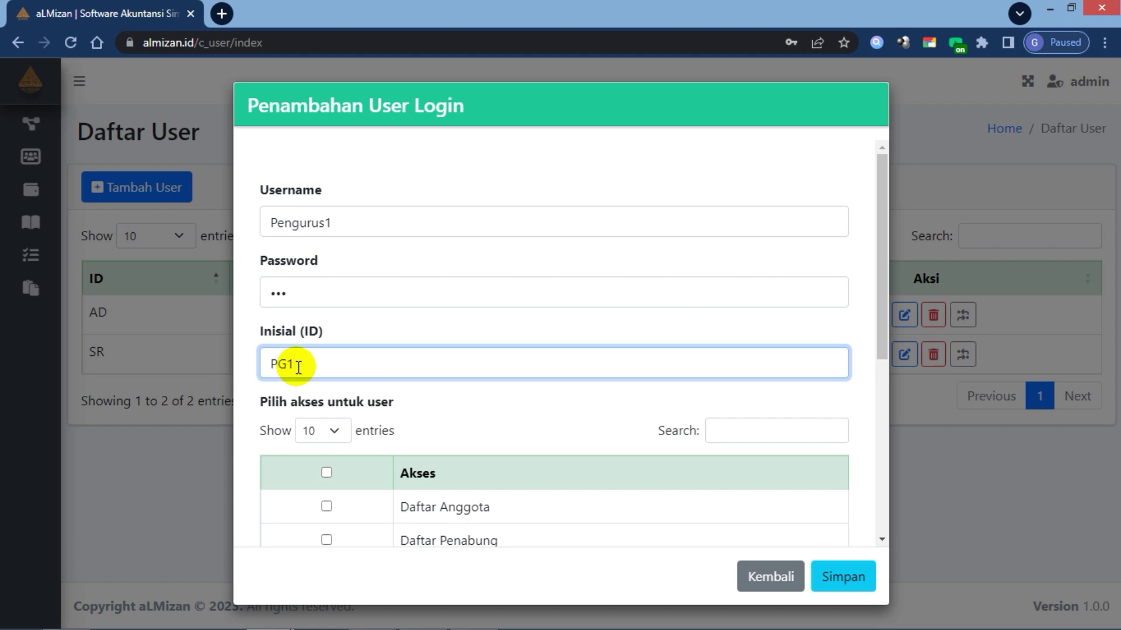
{"action": "left_click", "coordinate": [457, 405]}
Step: Select all access rights with the Akses table's header checkbox
{"action": "scroll", "coordinate": [457, 404], "scroll_direction": "down", "scroll_amount": 1}
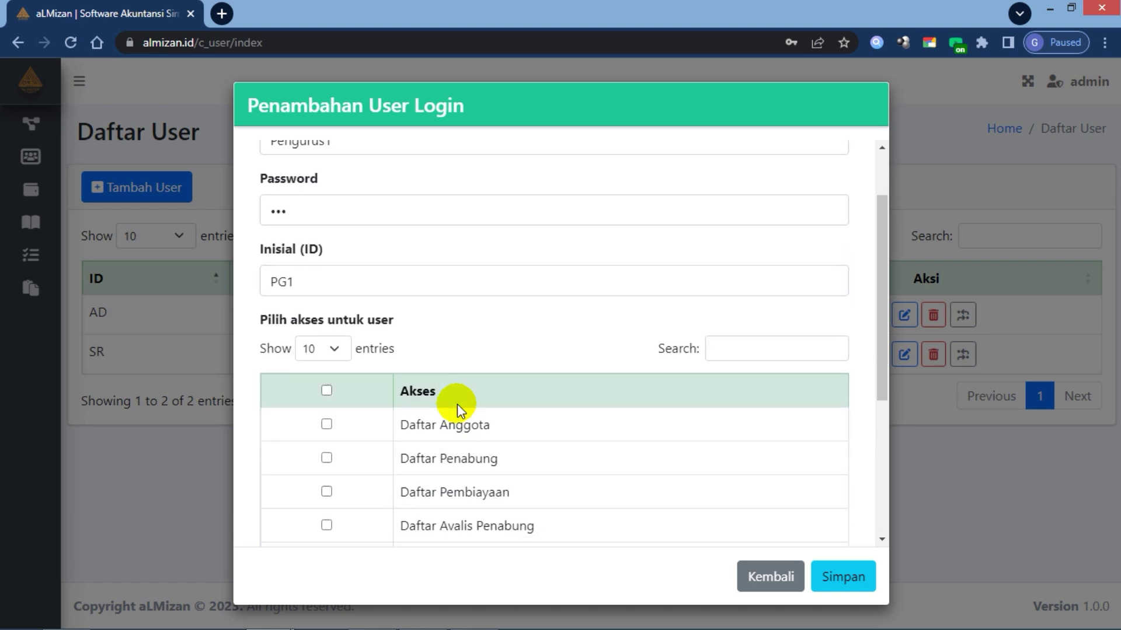
{"action": "scroll", "coordinate": [468, 393], "scroll_direction": "down", "scroll_amount": 1}
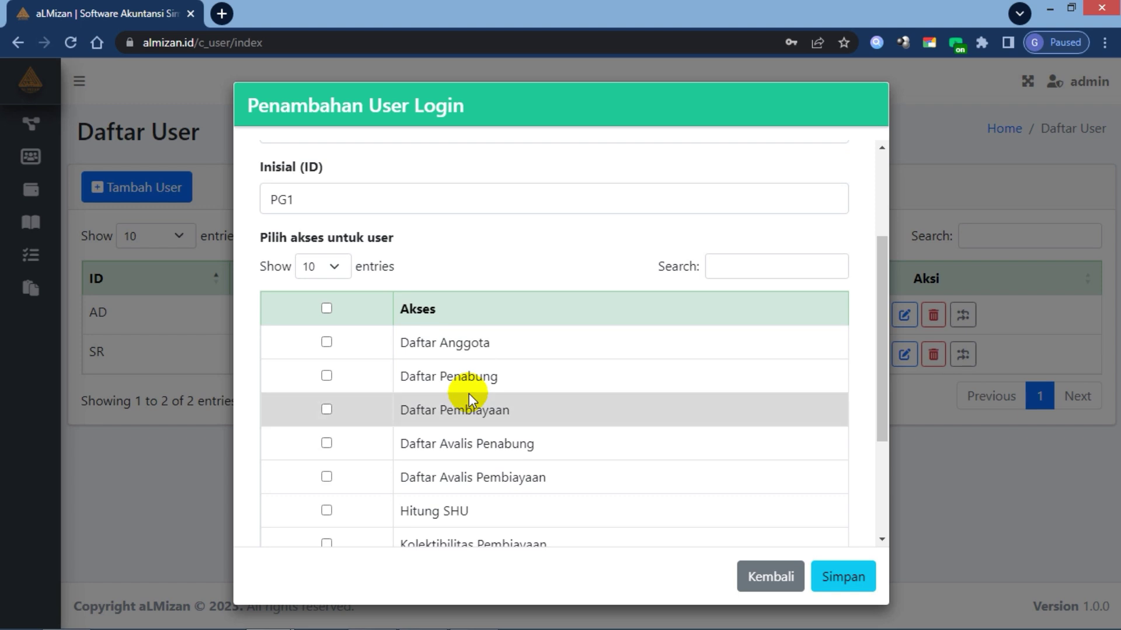
{"action": "scroll", "coordinate": [468, 393], "scroll_direction": "down", "scroll_amount": 1}
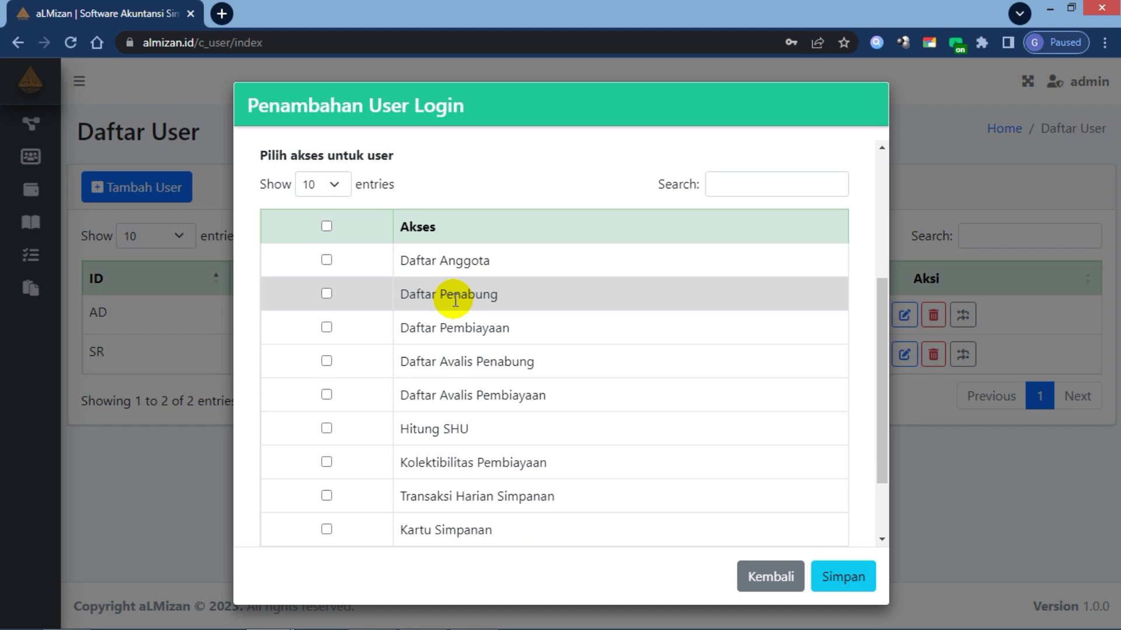
{"action": "scroll", "coordinate": [455, 299], "scroll_direction": "up", "scroll_amount": 1}
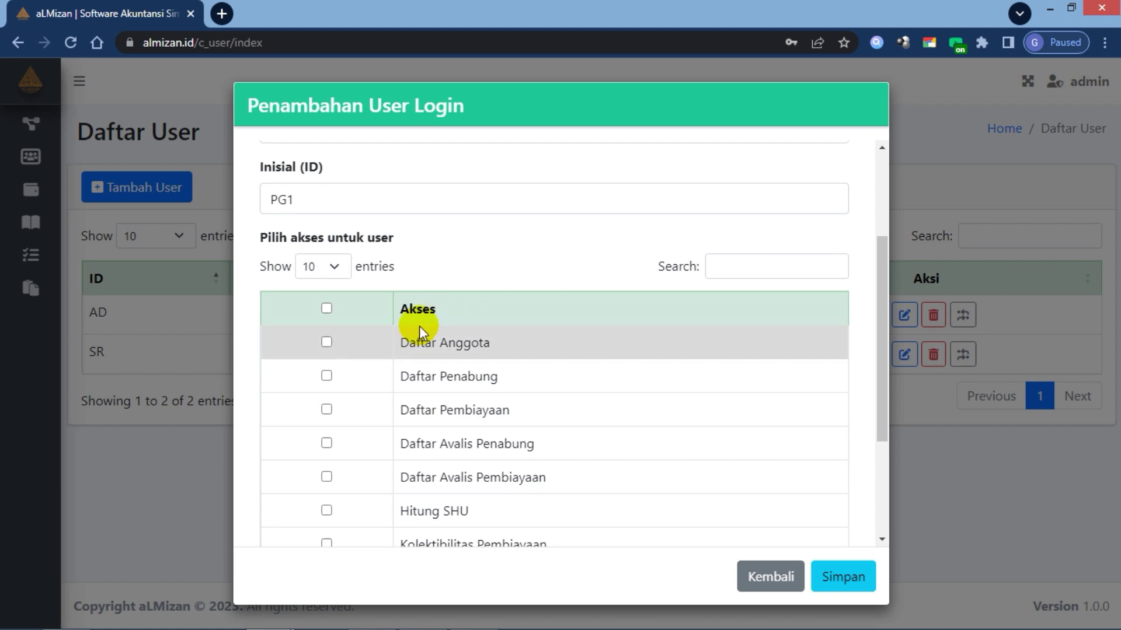
{"action": "left_click", "coordinate": [326, 310]}
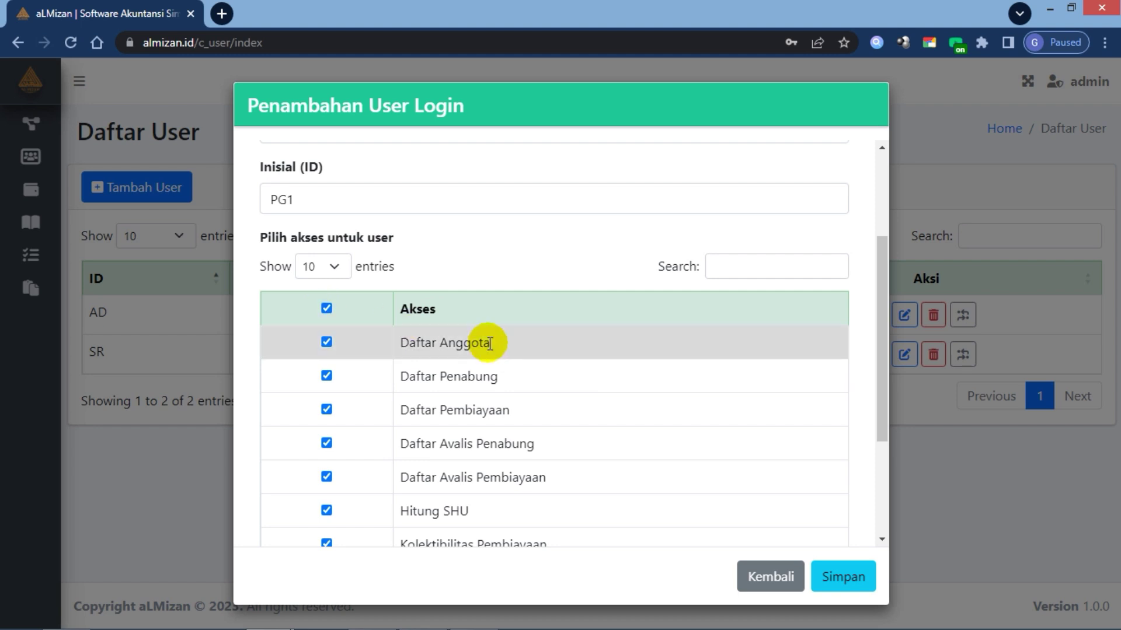
Step: Filter the access list by 'lapor' to check the seven Laporan entries
{"action": "scroll", "coordinate": [489, 344], "scroll_direction": "up", "scroll_amount": 1}
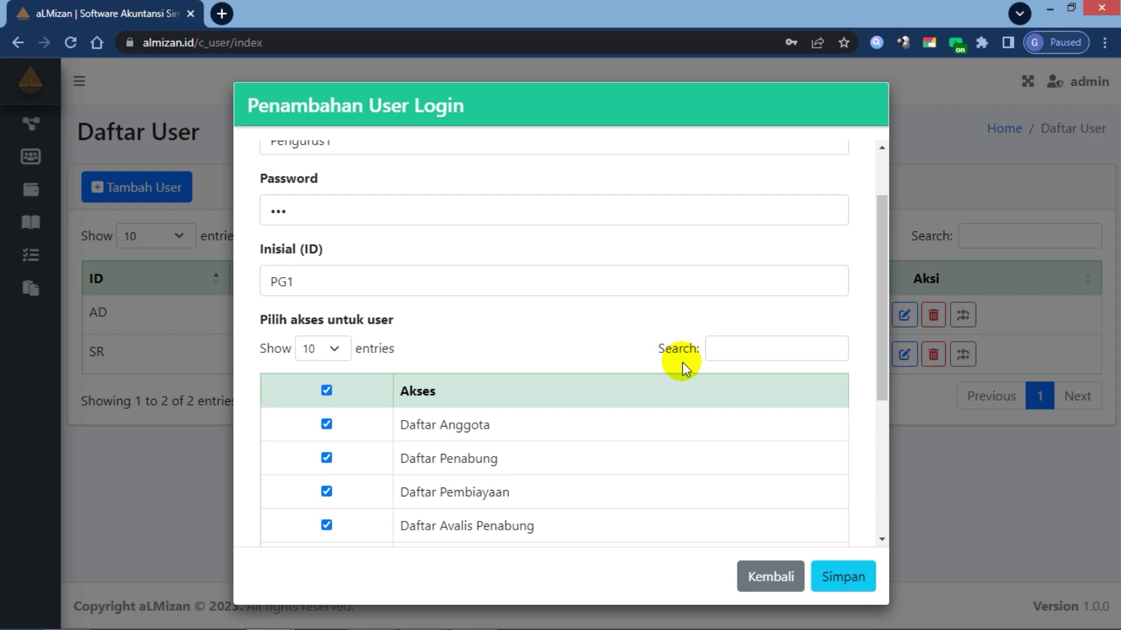
{"action": "left_click", "coordinate": [728, 347]}
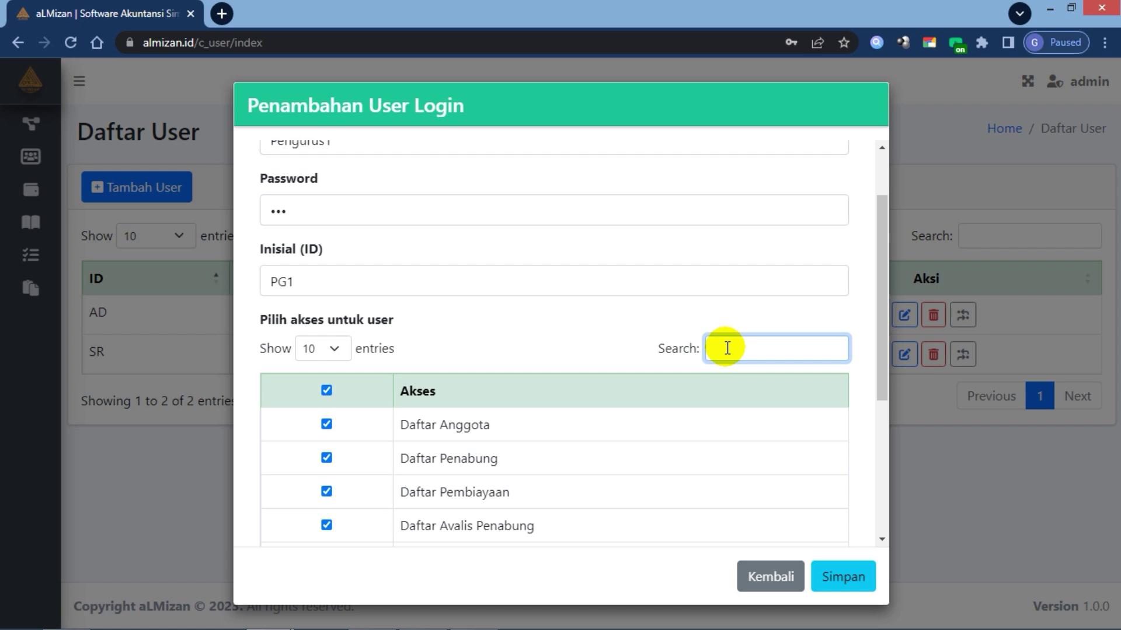
{"action": "type", "text": "lapo"}
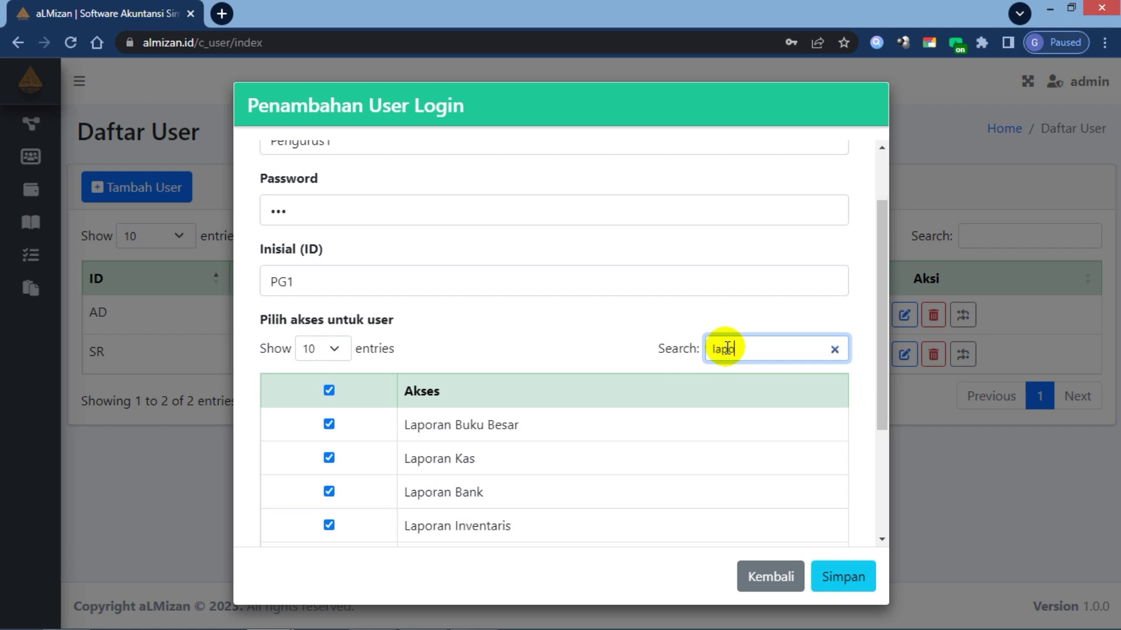
{"action": "type", "text": "r"}
{"action": "scroll", "coordinate": [680, 390], "scroll_direction": "down", "scroll_amount": 1}
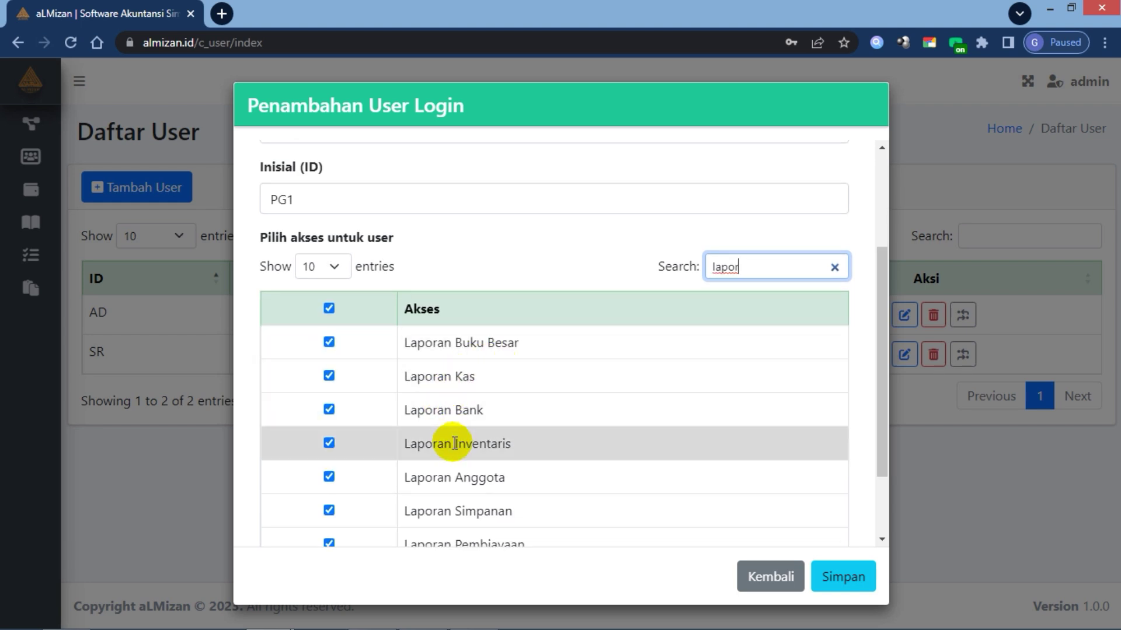
{"action": "scroll", "coordinate": [456, 446], "scroll_direction": "down", "scroll_amount": 1}
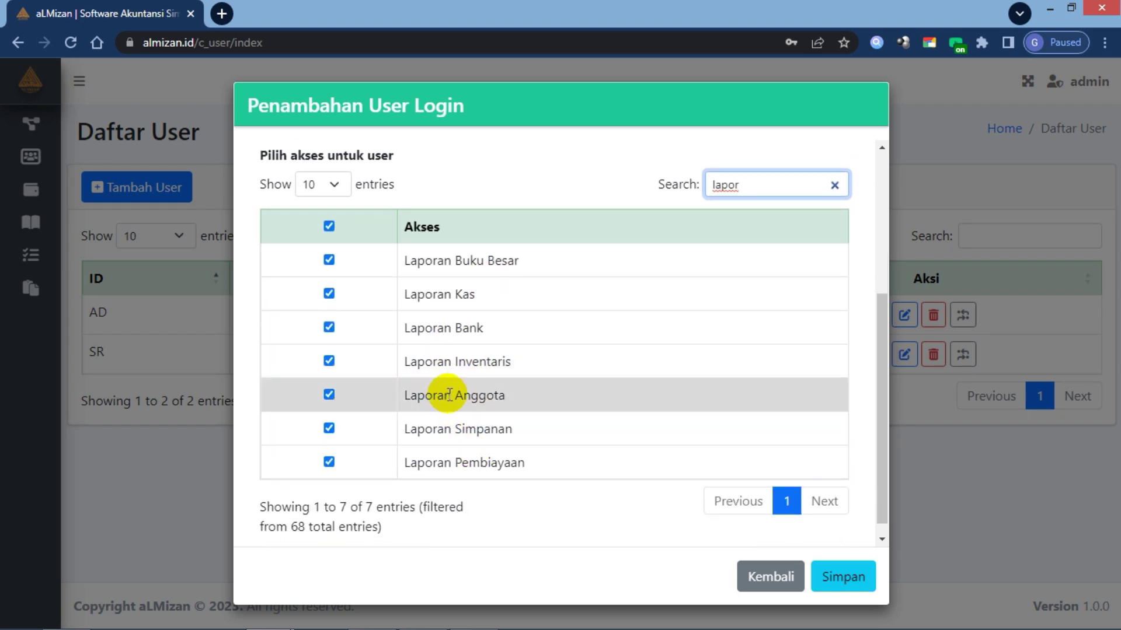
{"action": "scroll", "coordinate": [447, 394], "scroll_direction": "up", "scroll_amount": 1}
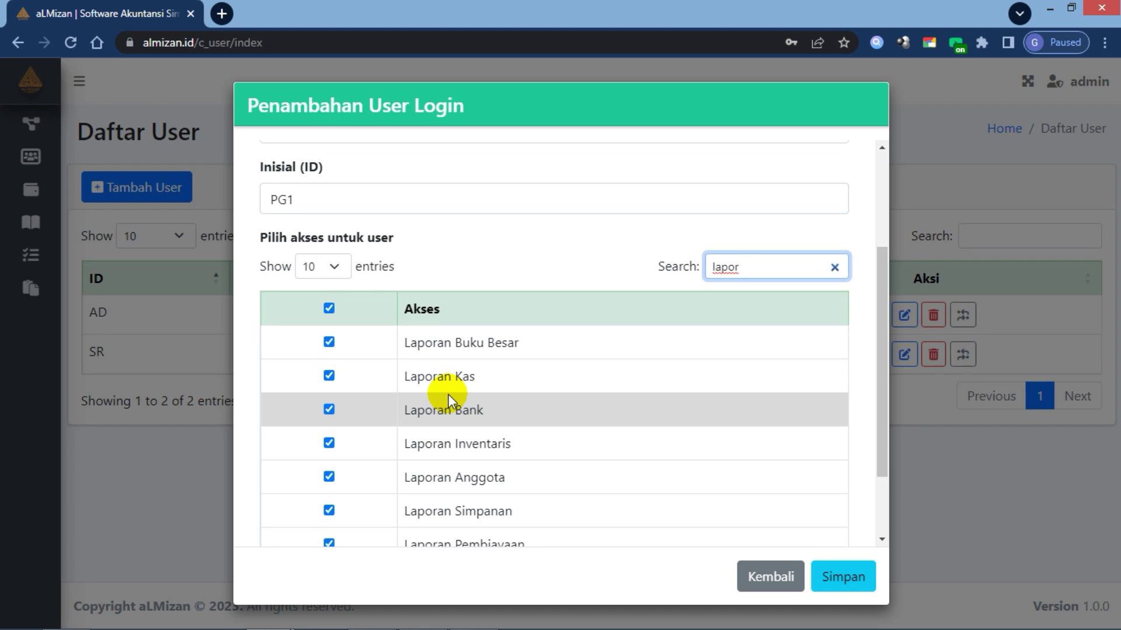
Step: Save Pengurus1 without storing the browser password, then review its details and return
{"action": "left_click", "coordinate": [844, 580]}
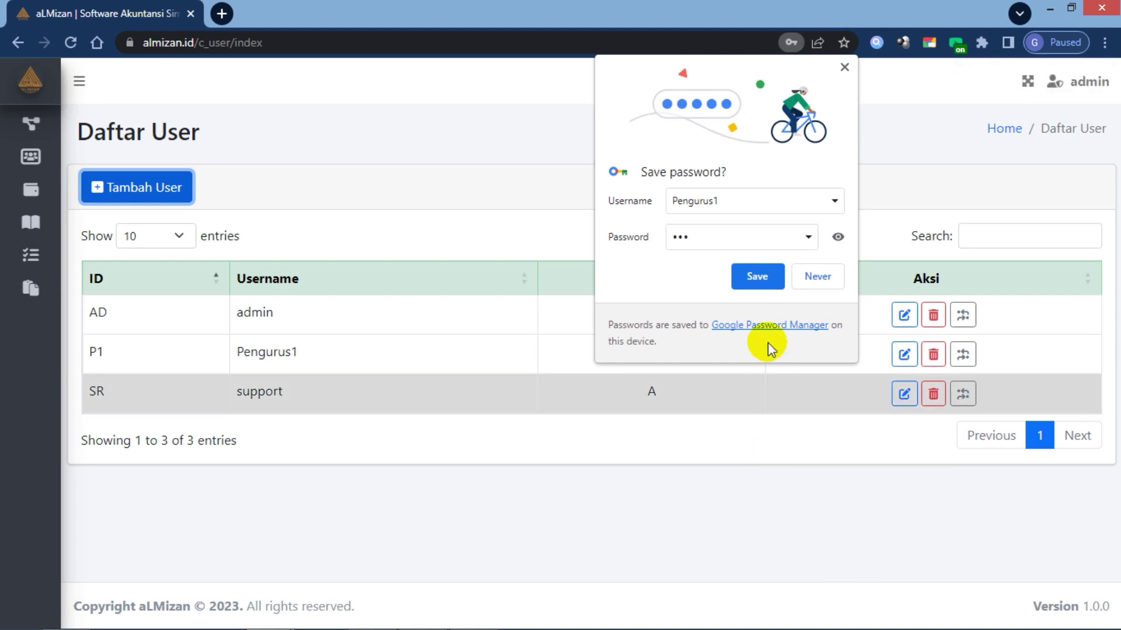
{"action": "left_click", "coordinate": [810, 276]}
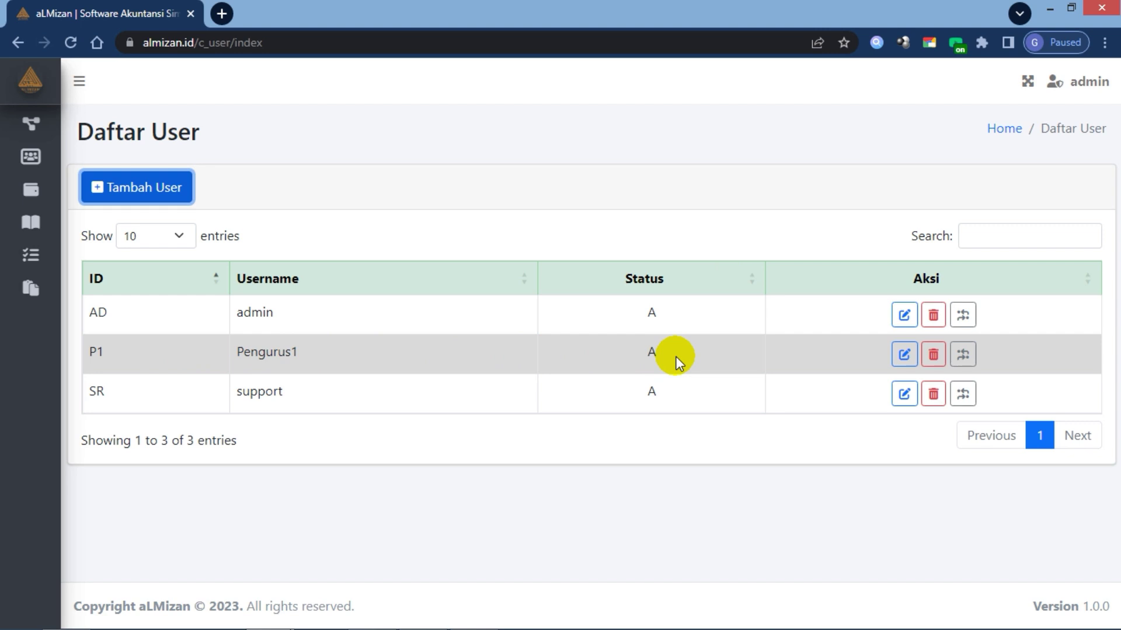
{"action": "left_click", "coordinate": [902, 358]}
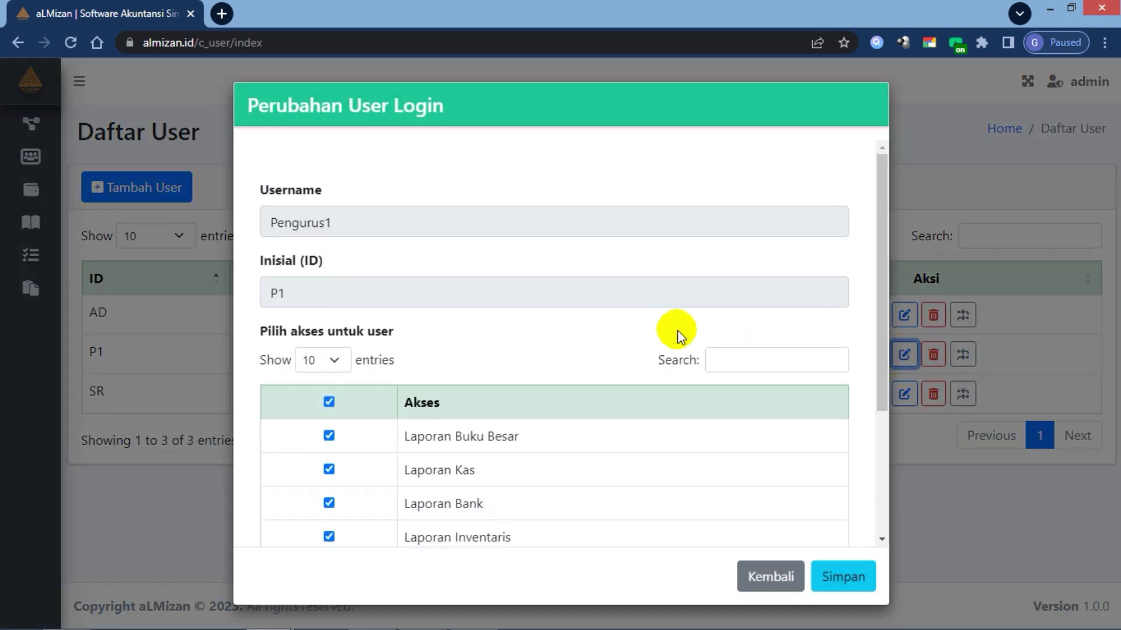
{"action": "scroll", "coordinate": [677, 331], "scroll_direction": "down", "scroll_amount": 3}
{"action": "scroll", "coordinate": [491, 359], "scroll_direction": "up", "scroll_amount": 3}
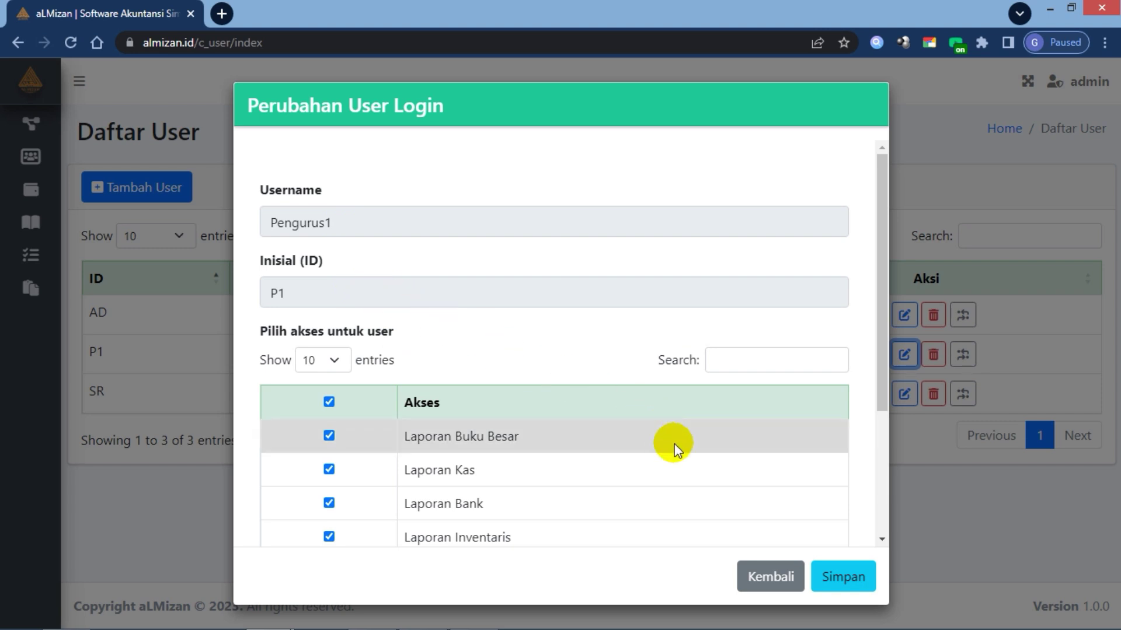
{"action": "left_click", "coordinate": [766, 579]}
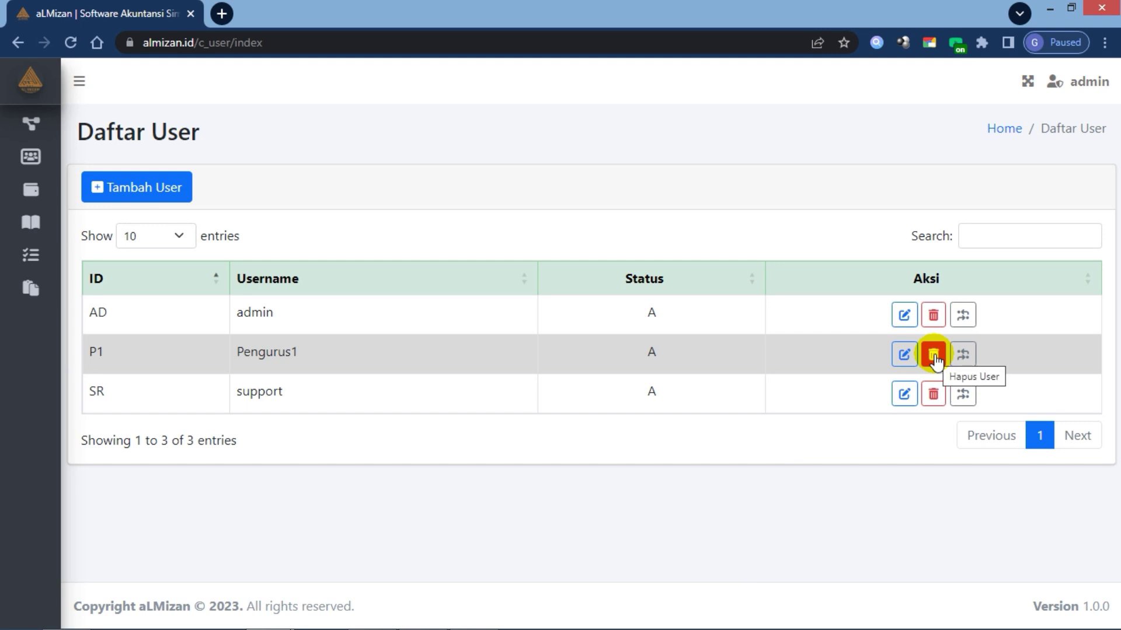
Step: Back out of deleting Pengurus1, then change its status from A to T, confirming 'Ya, Saya yakin!'
{"action": "left_click", "coordinate": [934, 356]}
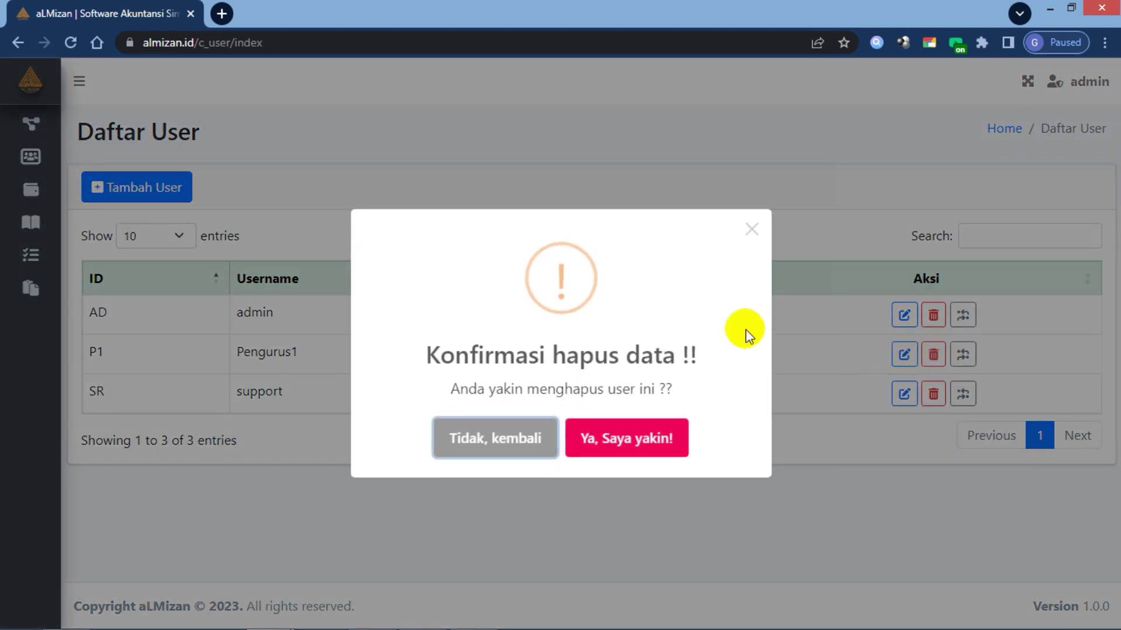
{"action": "left_click", "coordinate": [752, 229]}
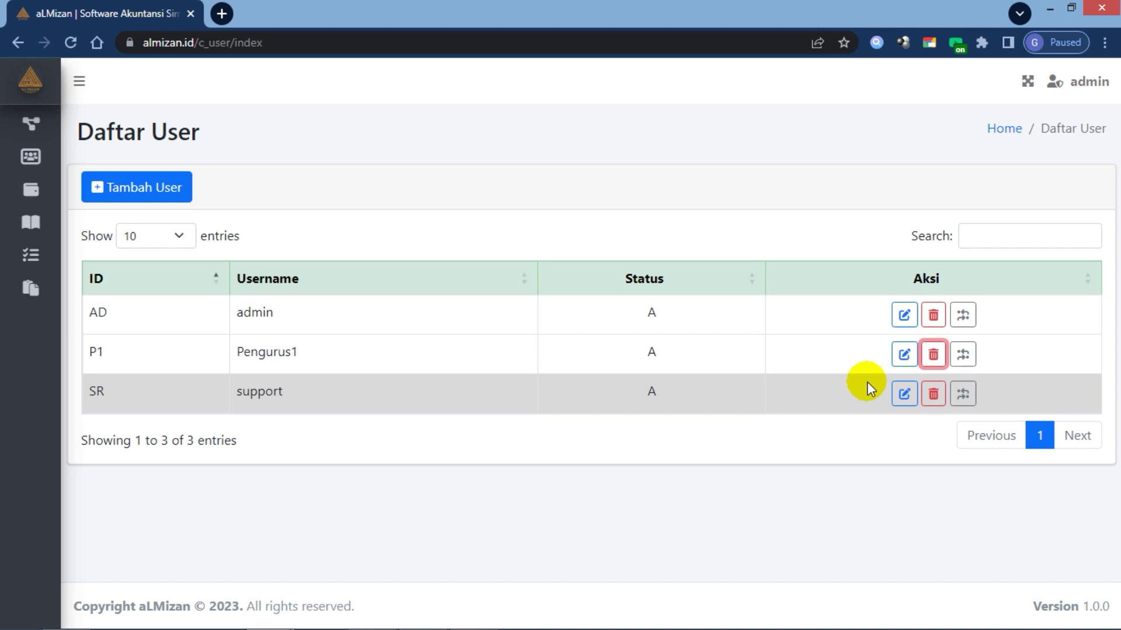
{"action": "left_click", "coordinate": [963, 354]}
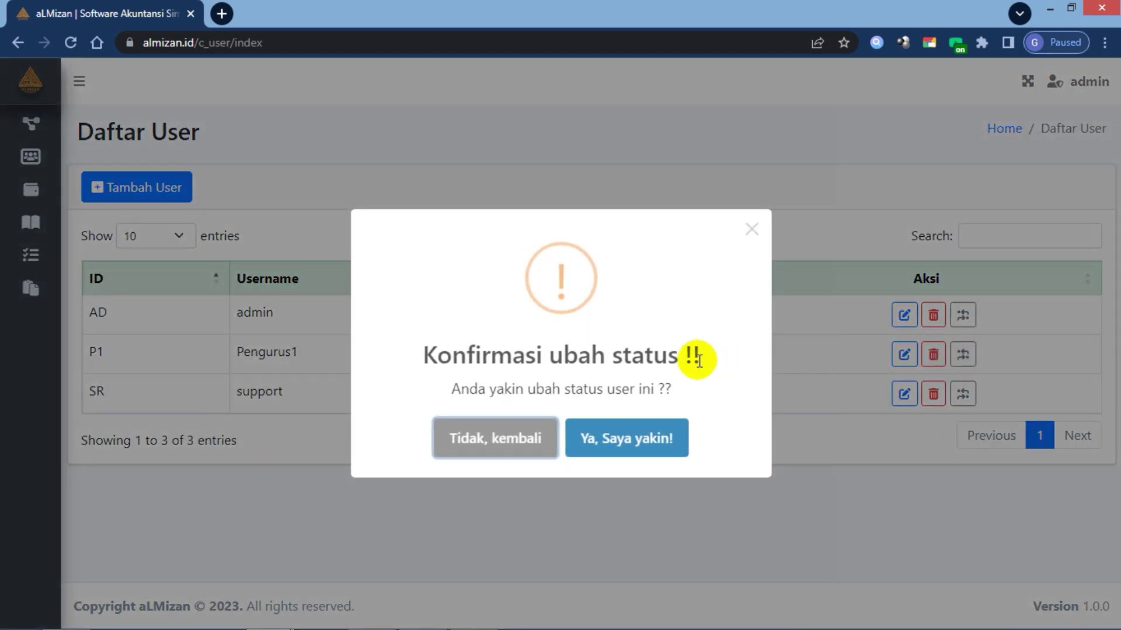
{"action": "left_click", "coordinate": [639, 443]}
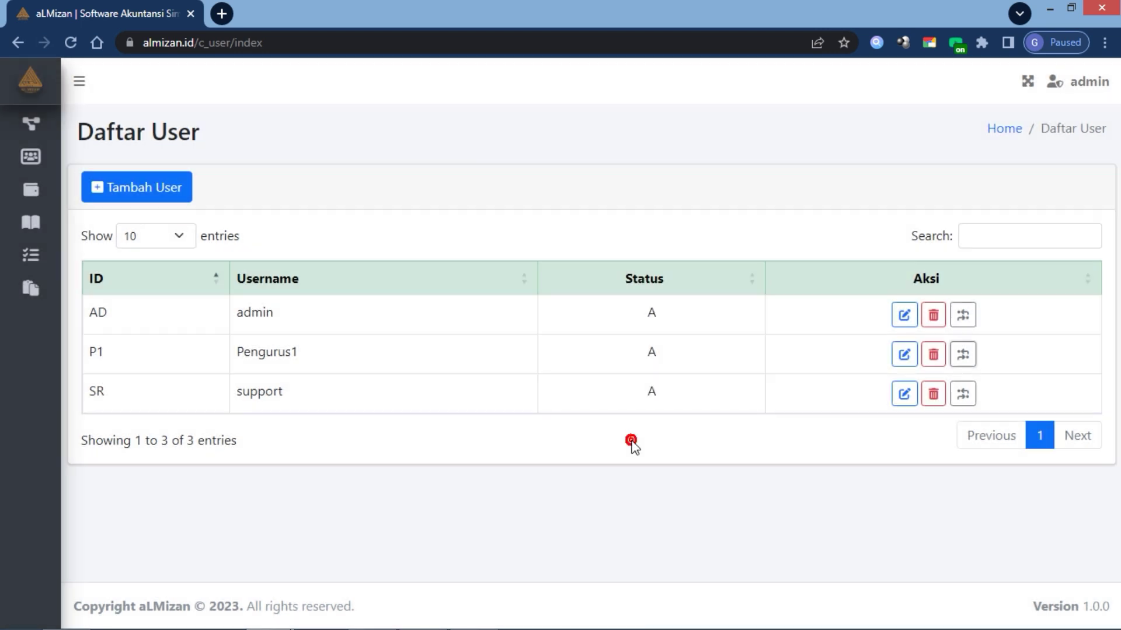